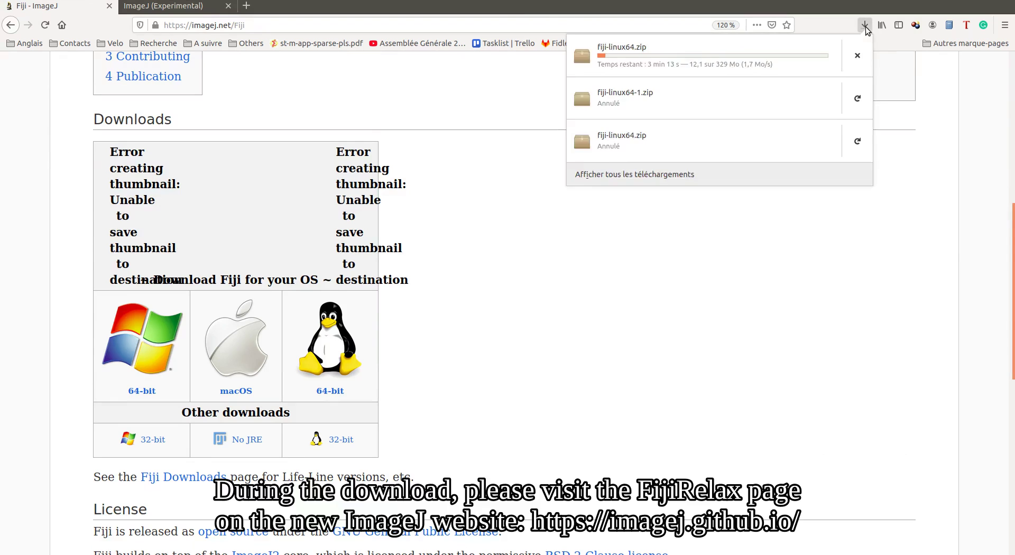
# Search the ImageJ website at imagej.github.io for FijiRelax and open the FijiRelax plugin page
pyautogui.click(161, 7)
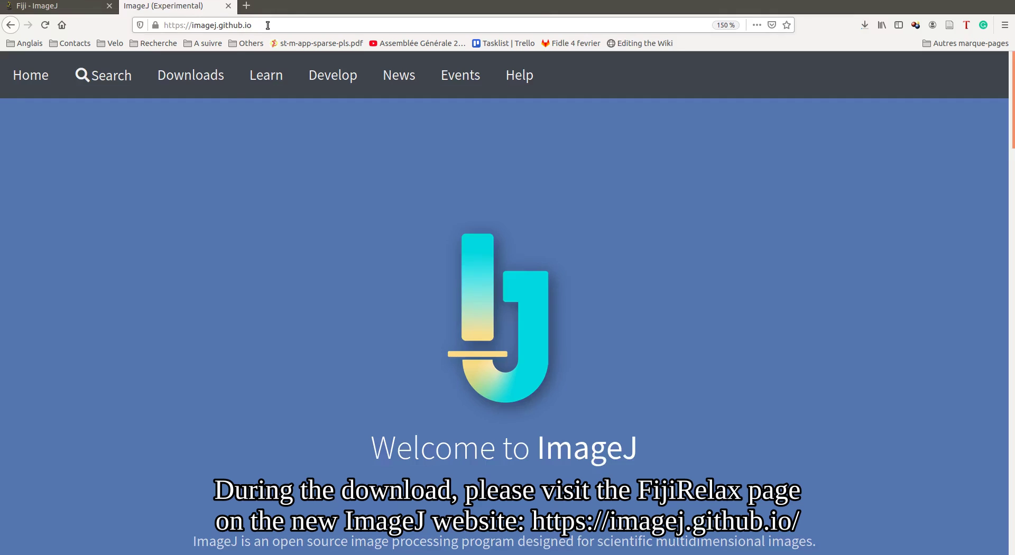
pyautogui.click(121, 79)
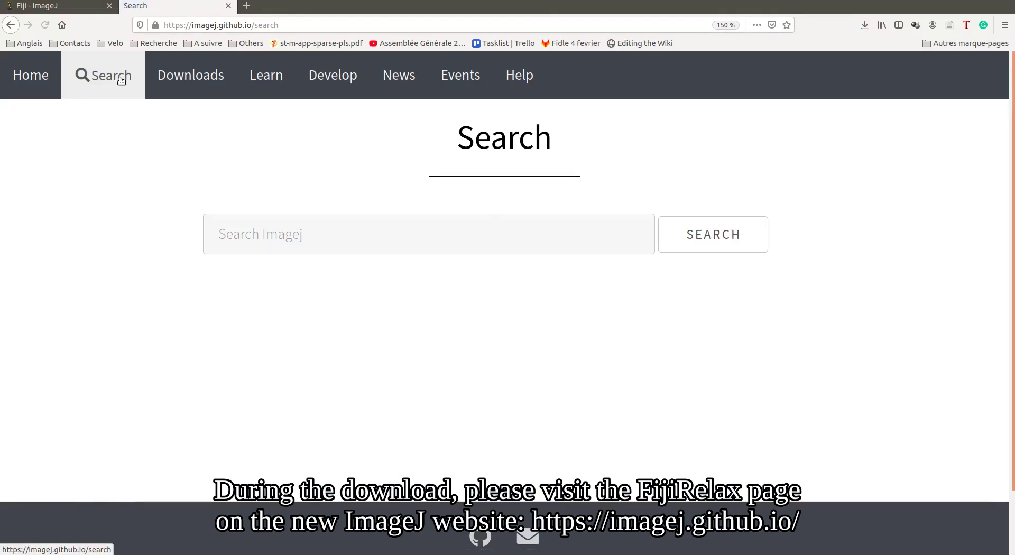
pyautogui.click(247, 221)
pyautogui.write('Fij')
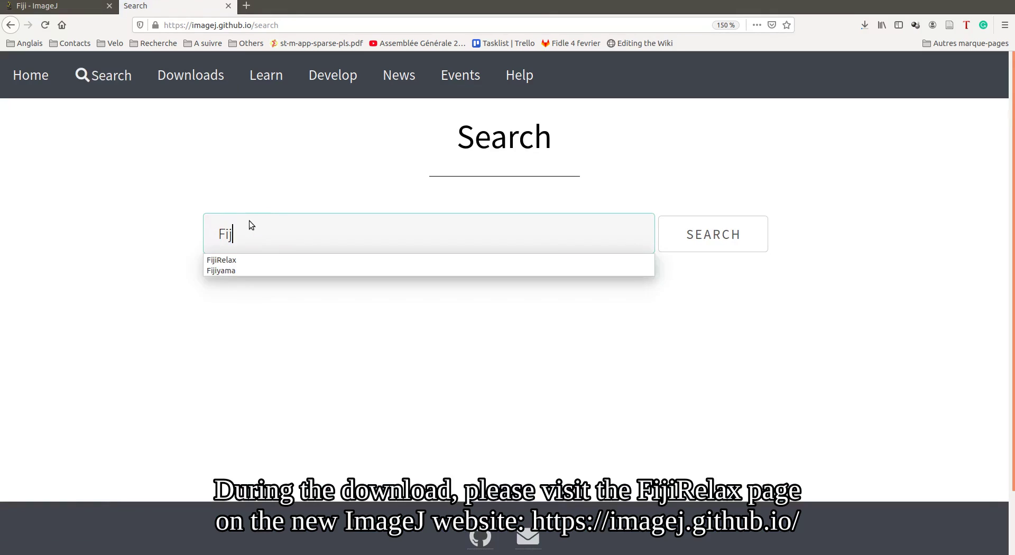
pyautogui.write('iRelax')
pyautogui.press('Return')
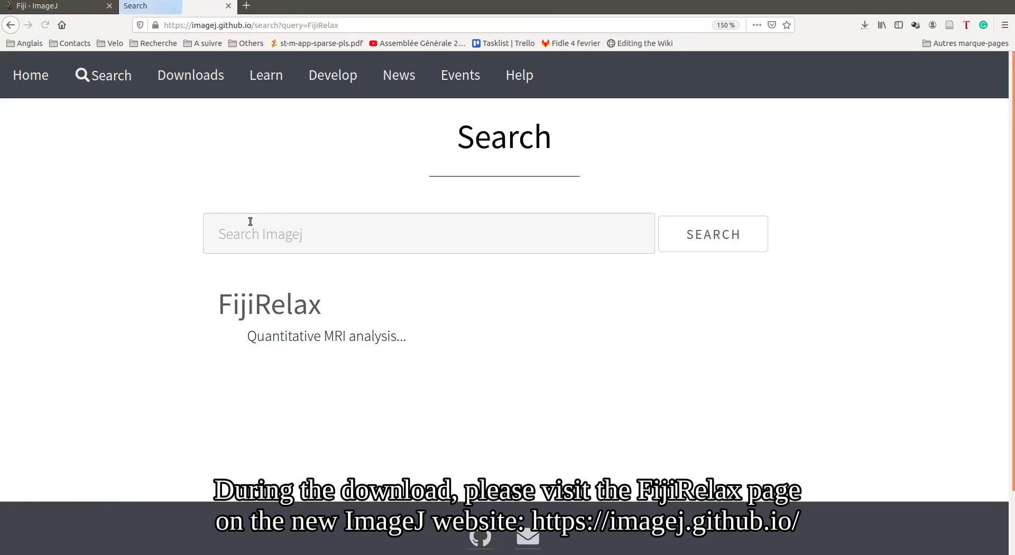
pyautogui.click(285, 304)
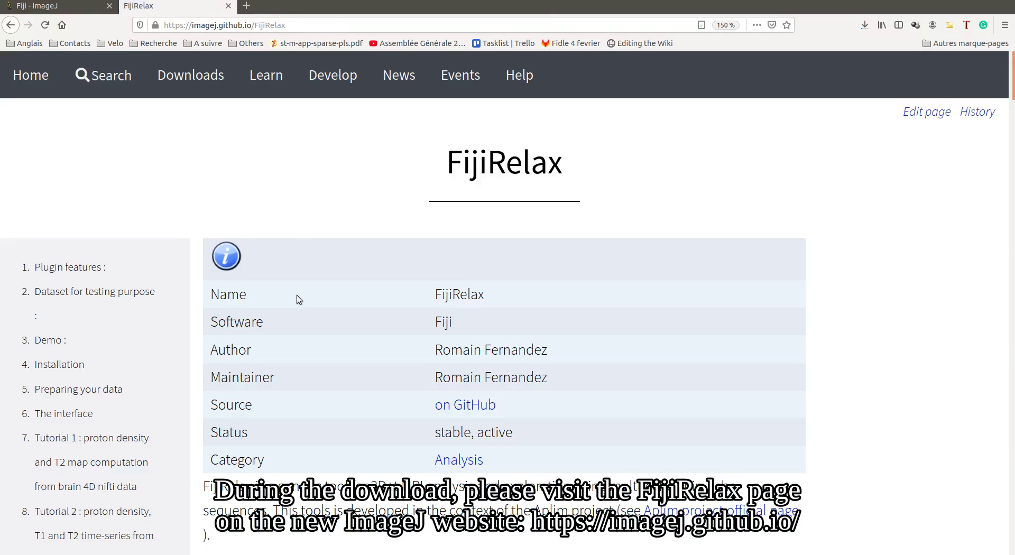
# Open the Zenodo dataset link in the "Dataset for testing purpose" section of the FijiRelax page
pyautogui.scroll(-1, 432, 314)
pyautogui.scroll(-8, 432, 314)
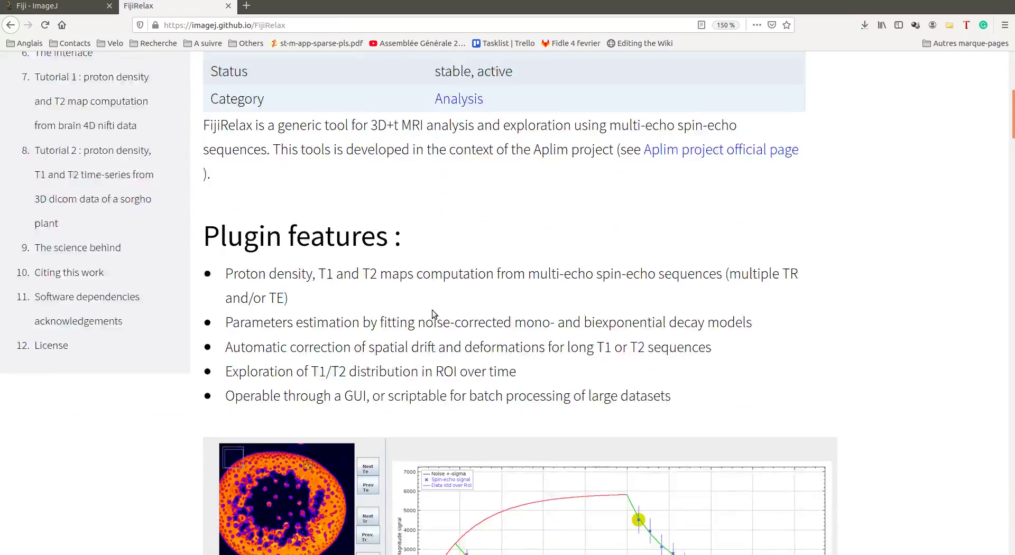
pyautogui.scroll(-3, 432, 311)
pyautogui.scroll(1, 432, 311)
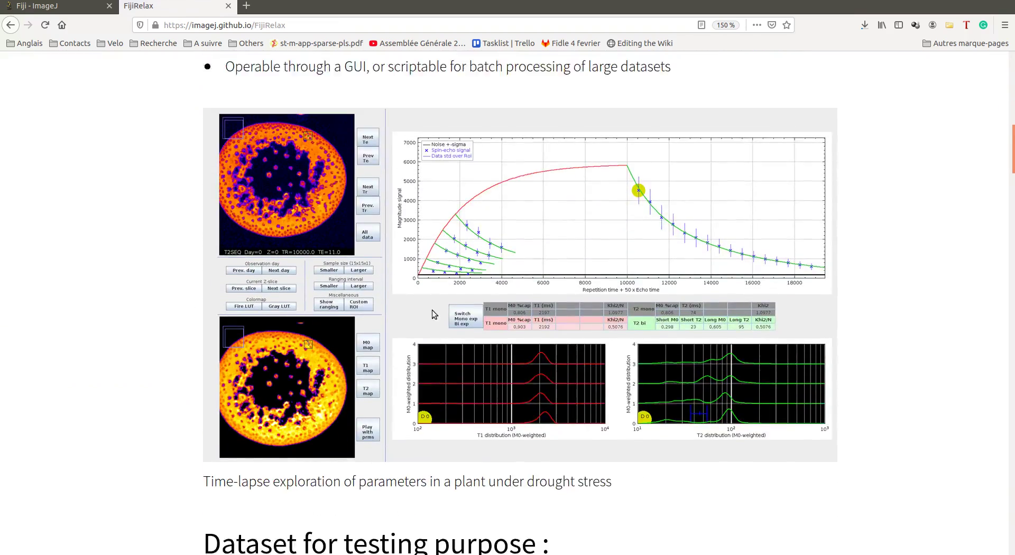
pyautogui.scroll(-1, 432, 312)
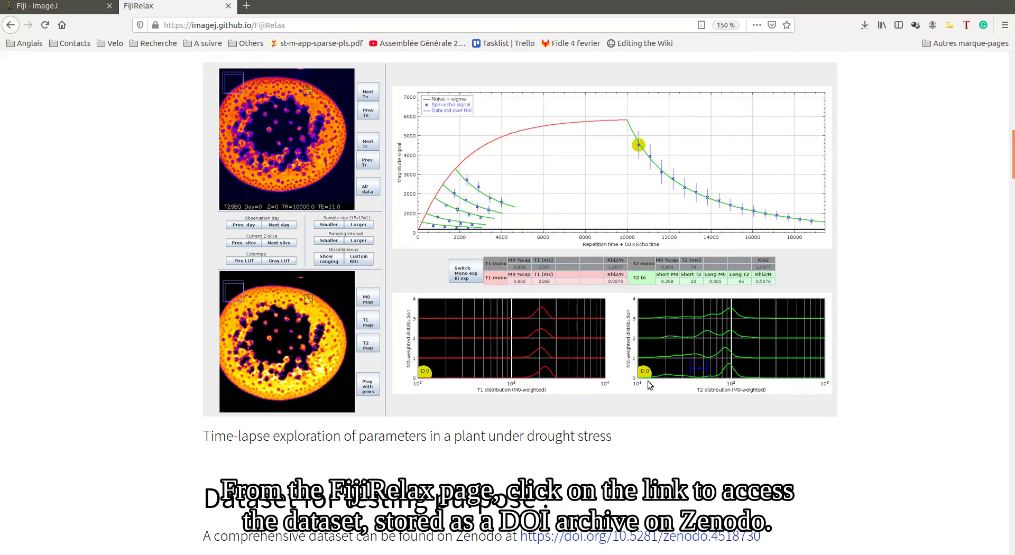
pyautogui.scroll(-1, 645, 380)
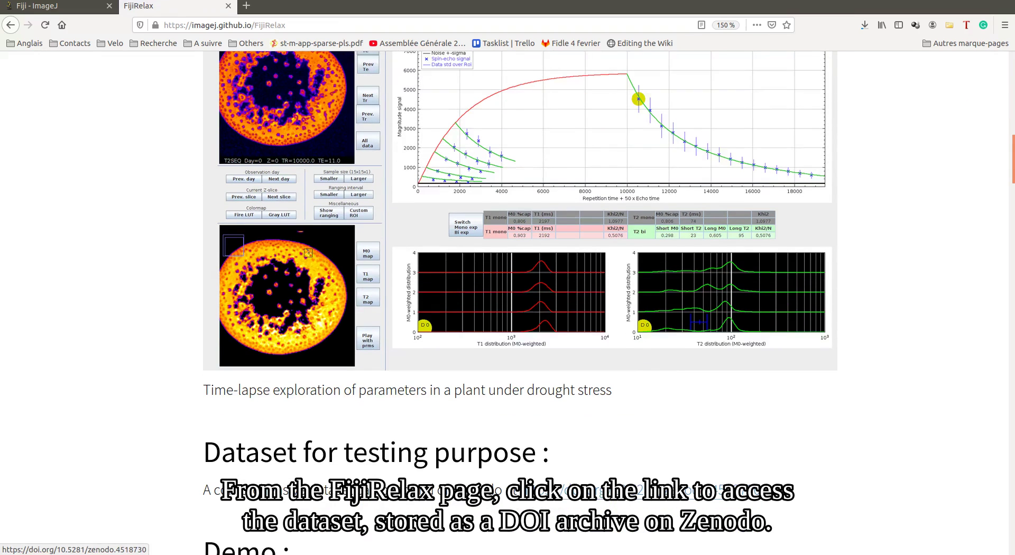
pyautogui.click(649, 490)
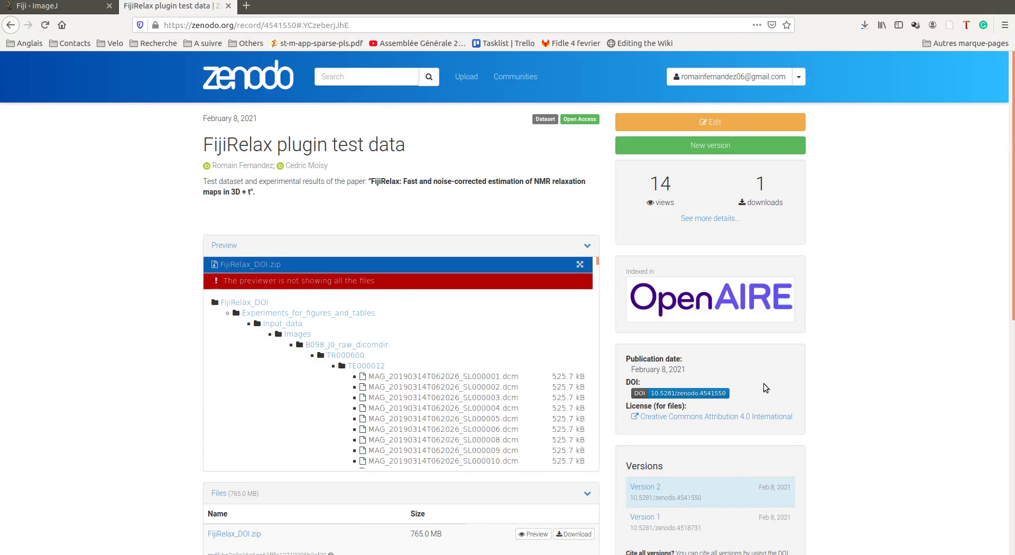
# Download FijiRelax_DOI.zip from the Zenodo record, opening it with the default archive manager
pyautogui.scroll(-2, 763, 388)
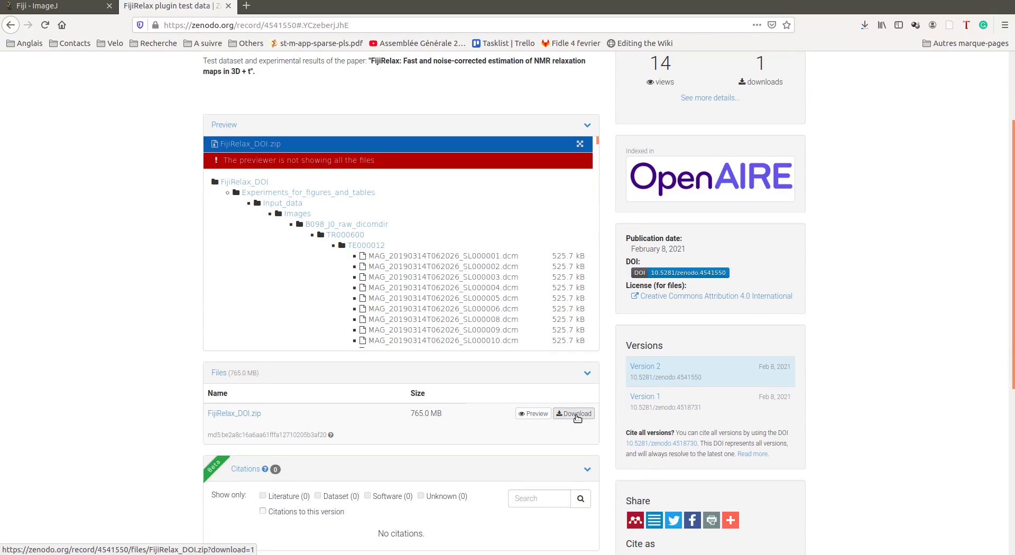
pyautogui.click(577, 415)
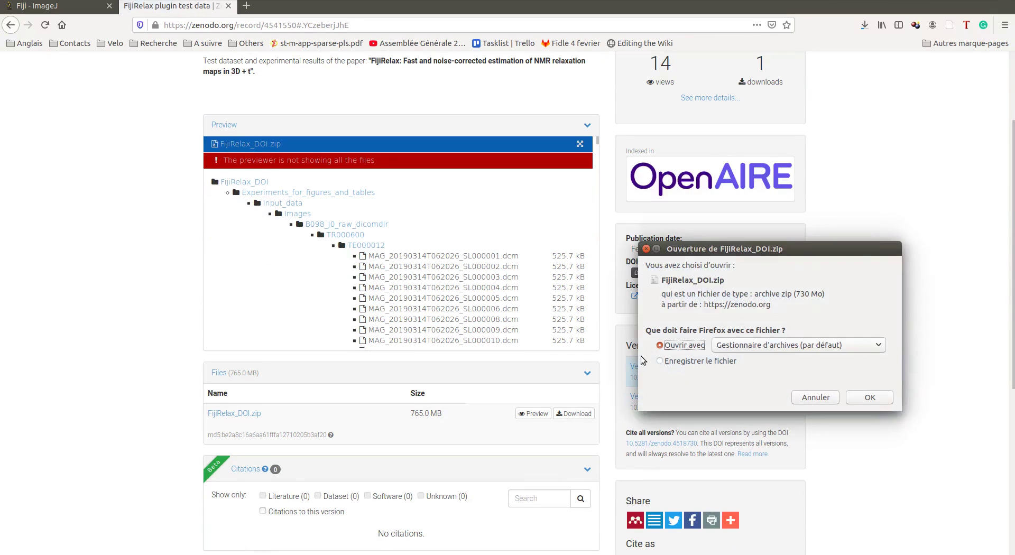
pyautogui.click(852, 394)
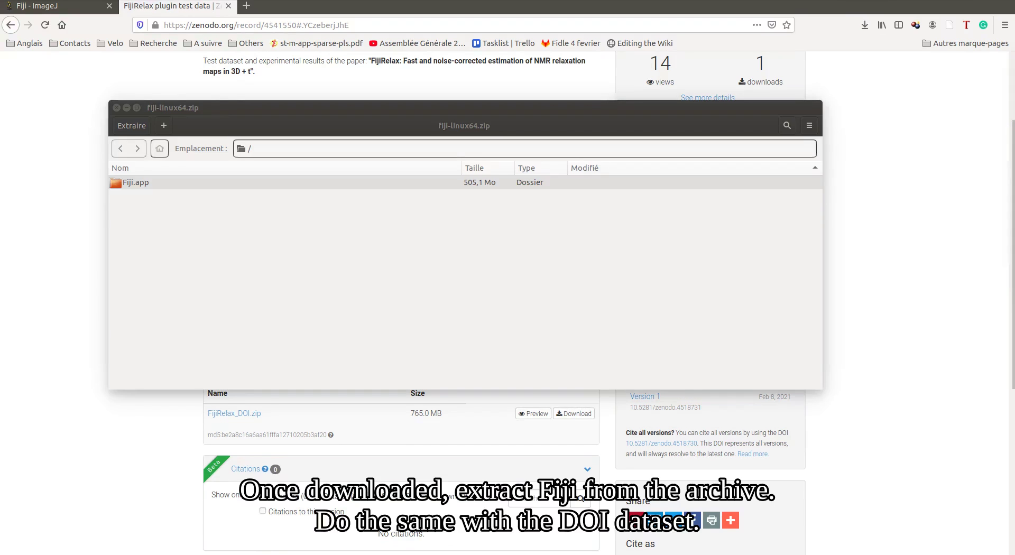
# Extract the Fiji.app folder from fiji-linux64.zip to the desktop and close the archive
pyautogui.click(148, 183)
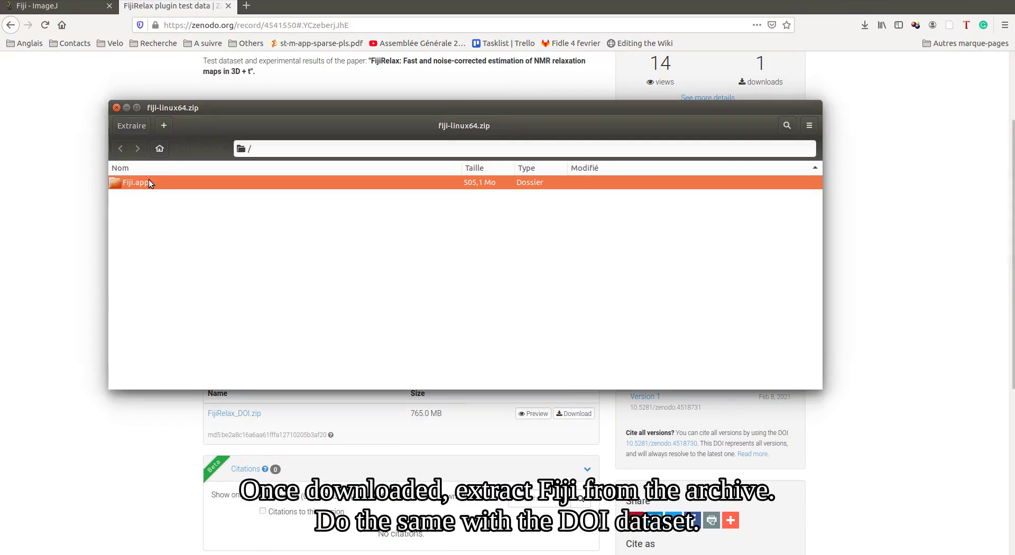
pyautogui.click(117, 108)
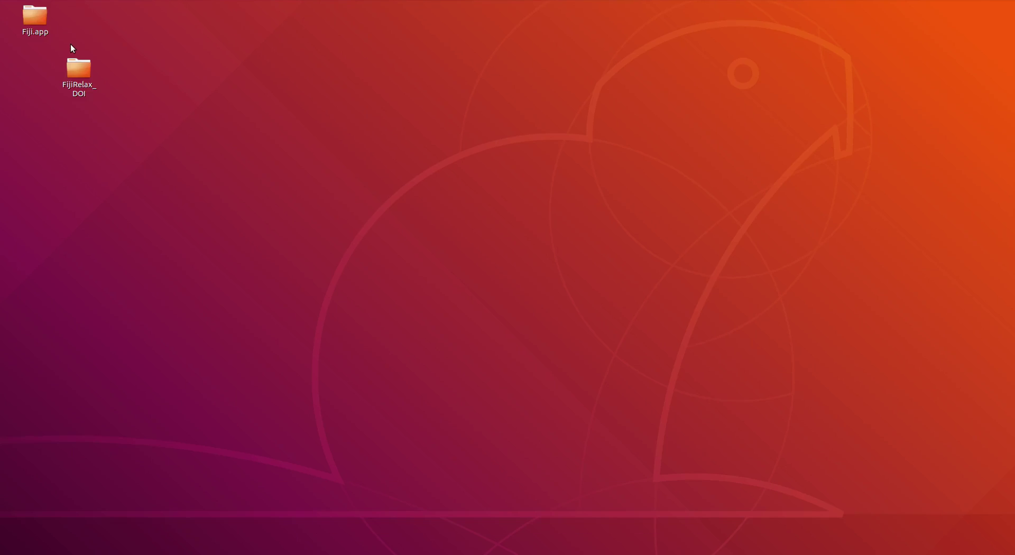
pyautogui.click(39, 17)
pyautogui.click(75, 67)
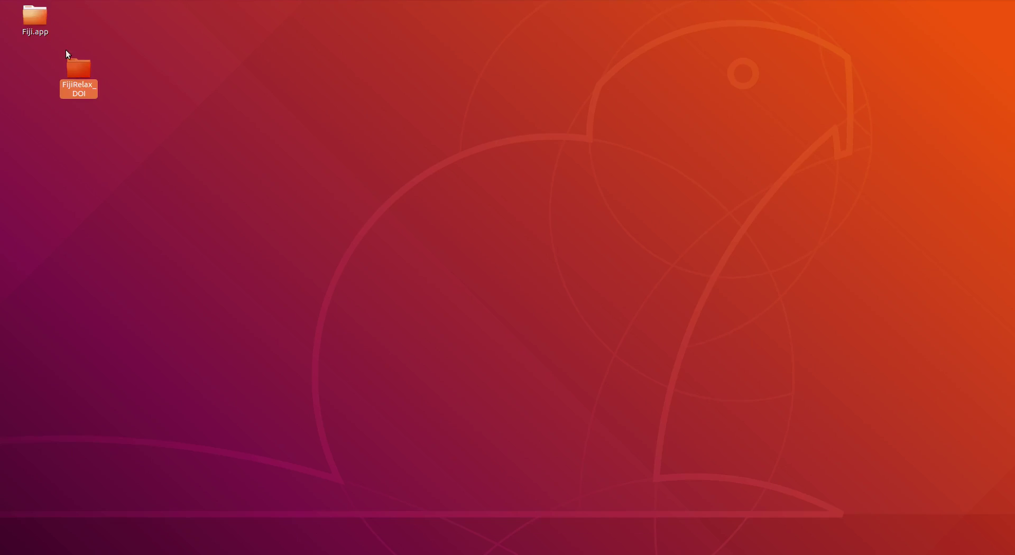
# Open the Fiji.app folder on the desktop and launch Fiji from ImageJ-linux64
pyautogui.doubleClick(37, 19)
pyautogui.moveTo(189, 5); pyautogui.dragTo(319, 122)
pyautogui.scroll(-3, 309, 227)
pyautogui.click(315, 272)
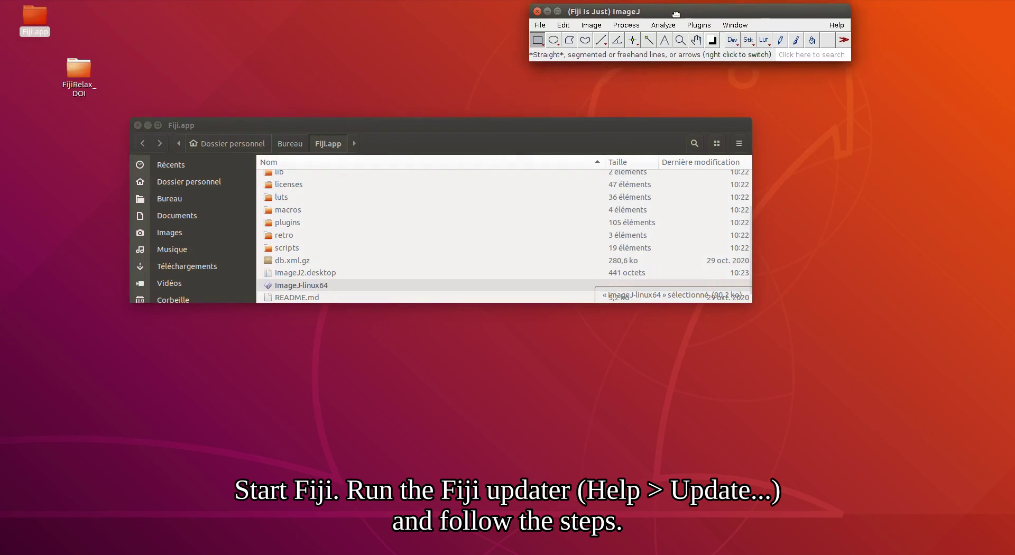
# Run the Fiji updater and apply all the proposed changes
pyautogui.moveTo(676, 15); pyautogui.dragTo(683, 23)
pyautogui.click(843, 34)
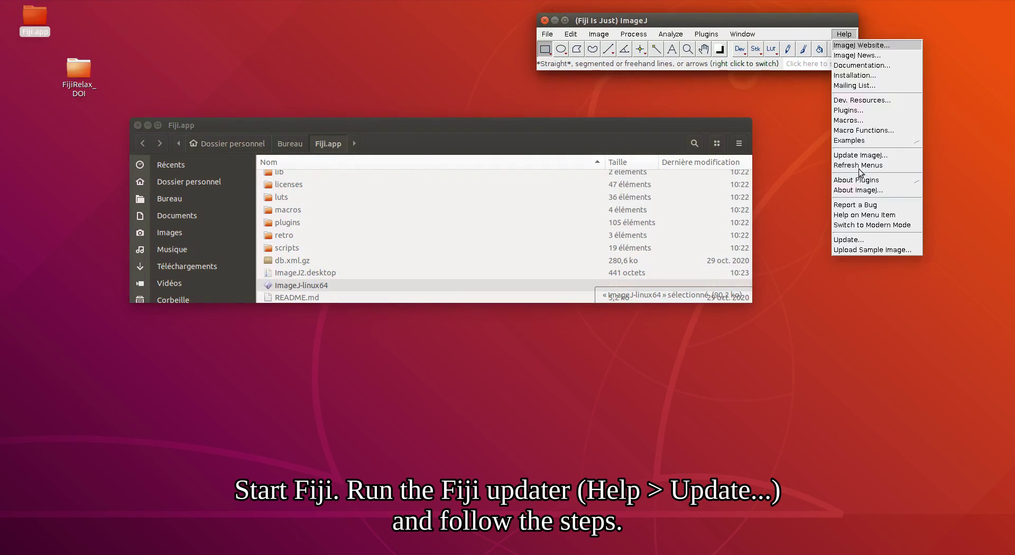
pyautogui.click(862, 237)
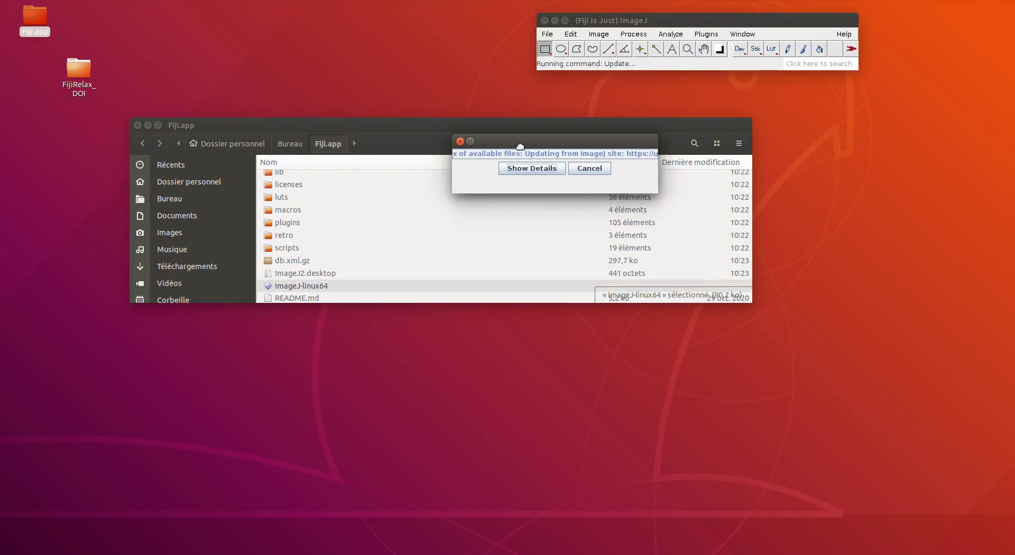
pyautogui.moveTo(356, 123); pyautogui.dragTo(358, 327)
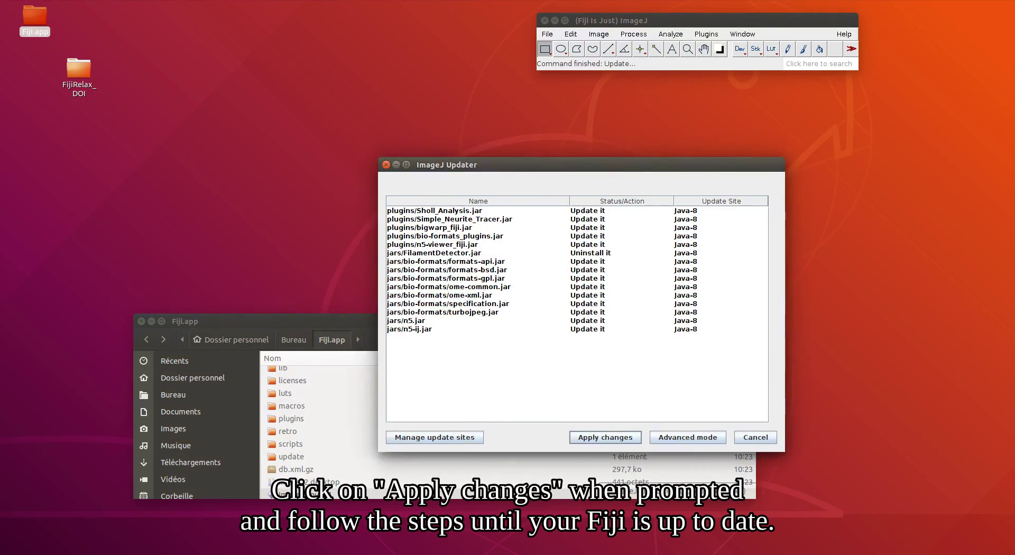
pyautogui.click(605, 437)
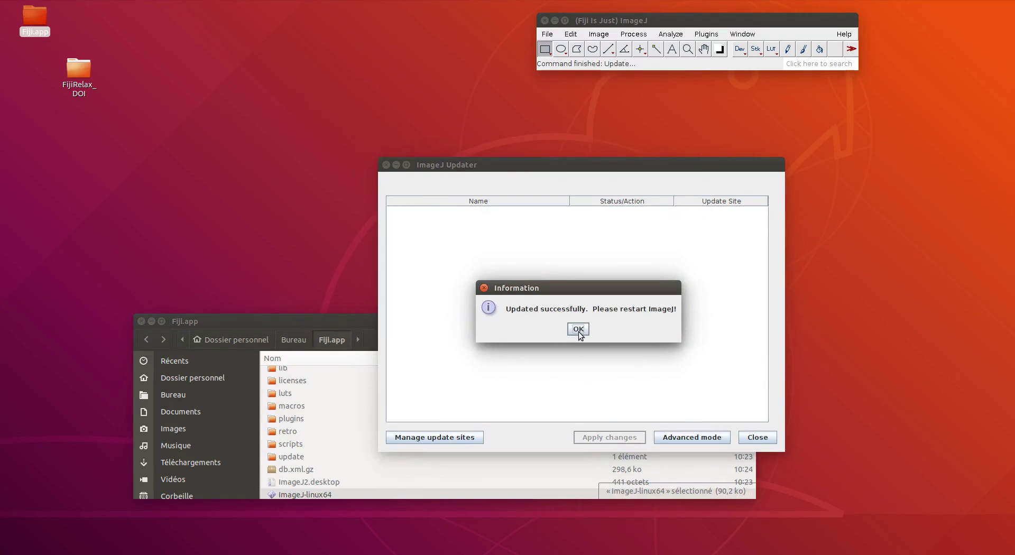
pyautogui.click(577, 329)
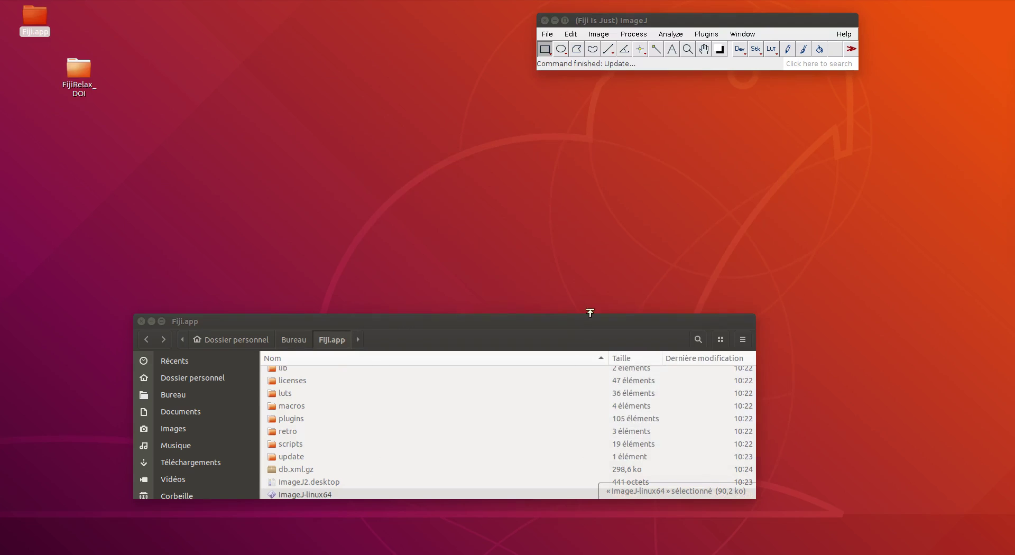
# Restart Fiji from ImageJ-linux64 in the Fiji.app folder and run the updater again
pyautogui.click(544, 21)
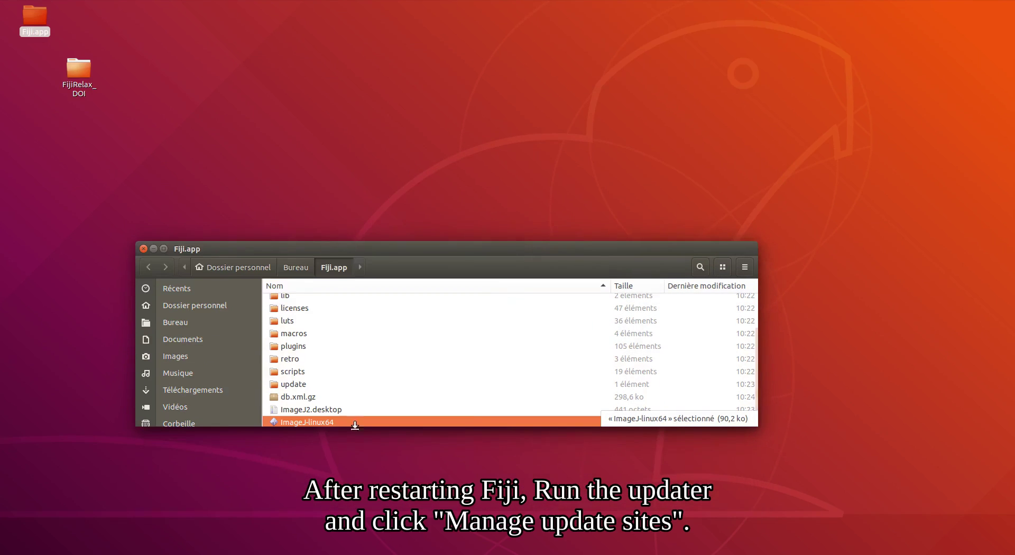
pyautogui.doubleClick(345, 421)
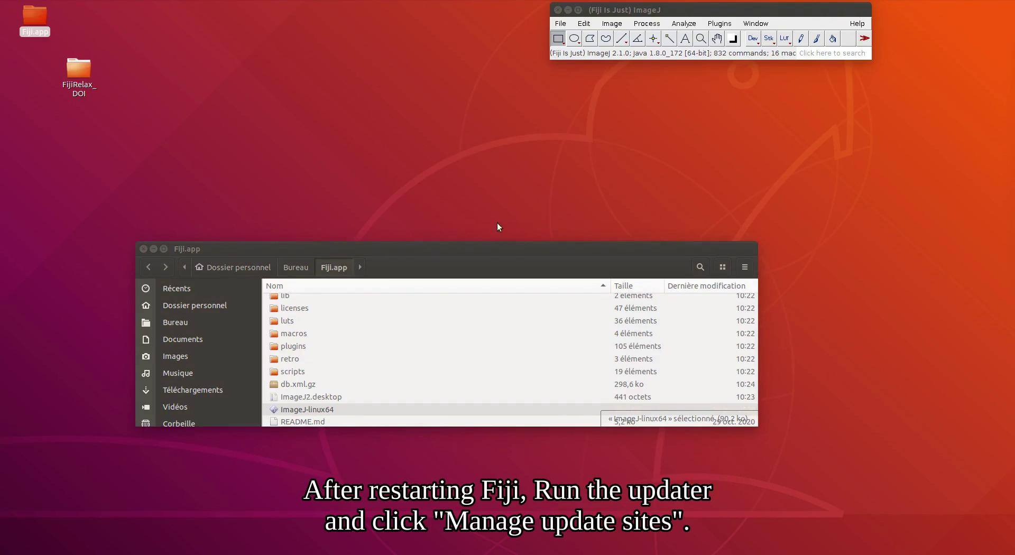
pyautogui.click(856, 25)
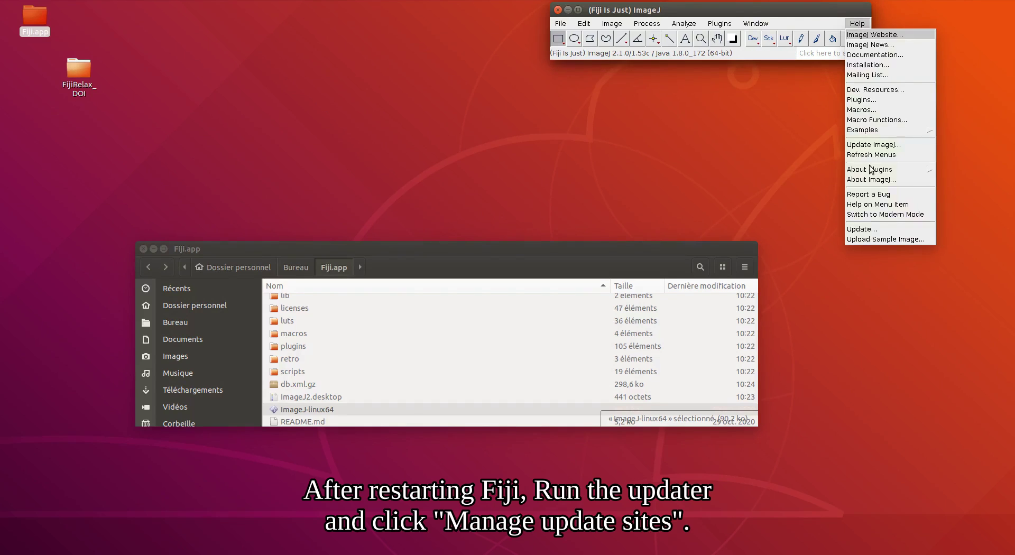
pyautogui.click(876, 230)
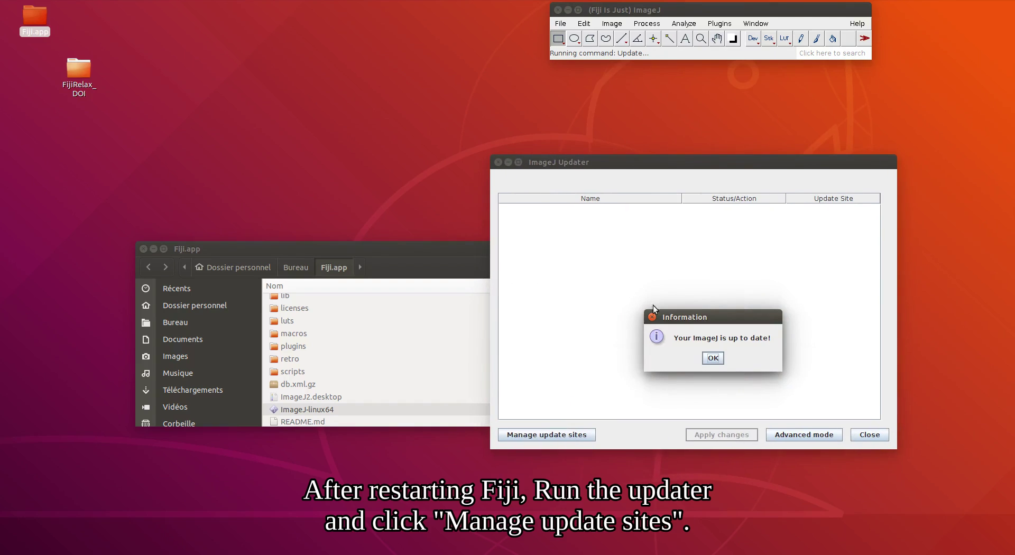
# Open the update sites manager from the updater and enable the ImageJ-ITK site
pyautogui.click(712, 357)
pyautogui.click(563, 438)
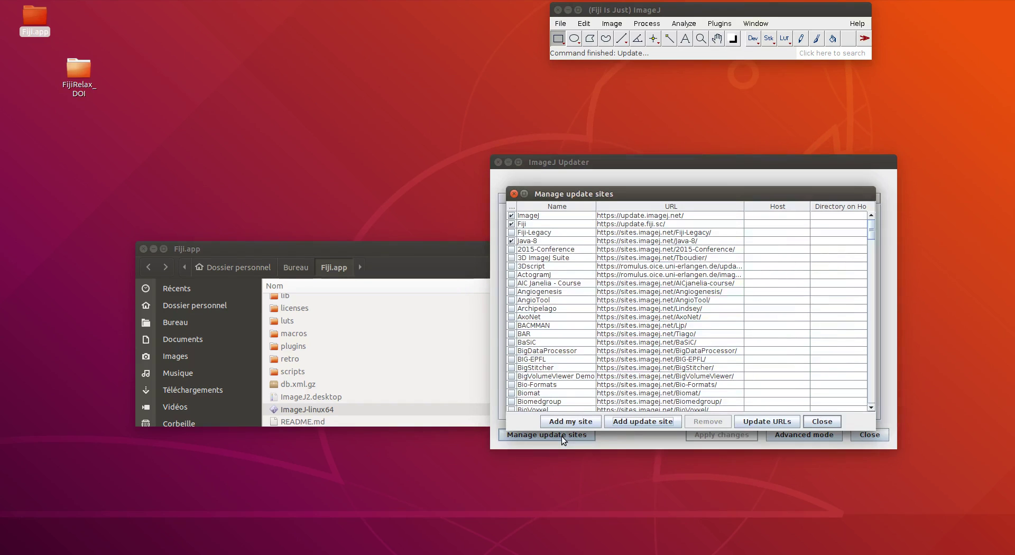
pyautogui.scroll(-20, 527, 294)
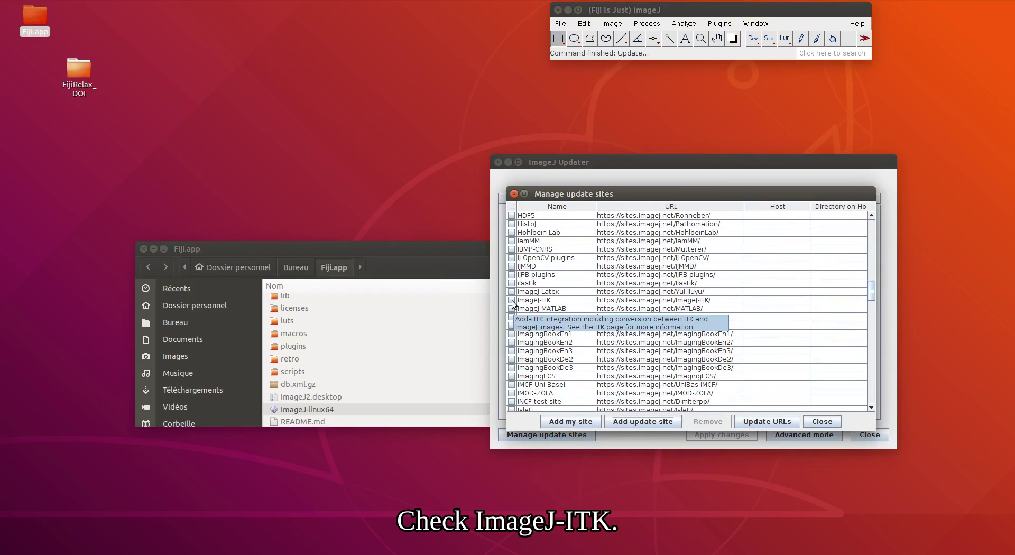
pyautogui.click(511, 300)
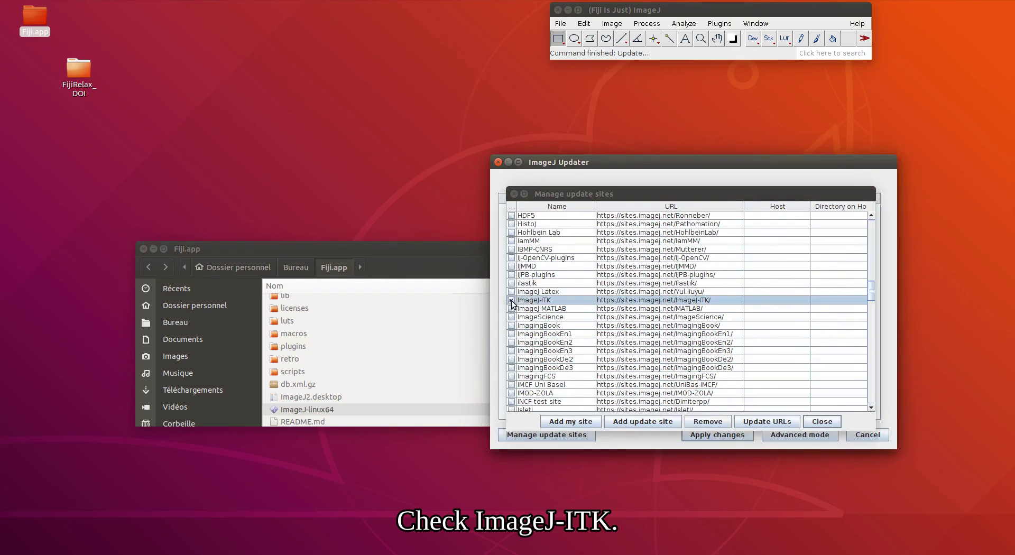
pyautogui.scroll(-5, 564, 305)
pyautogui.scroll(-20, 565, 312)
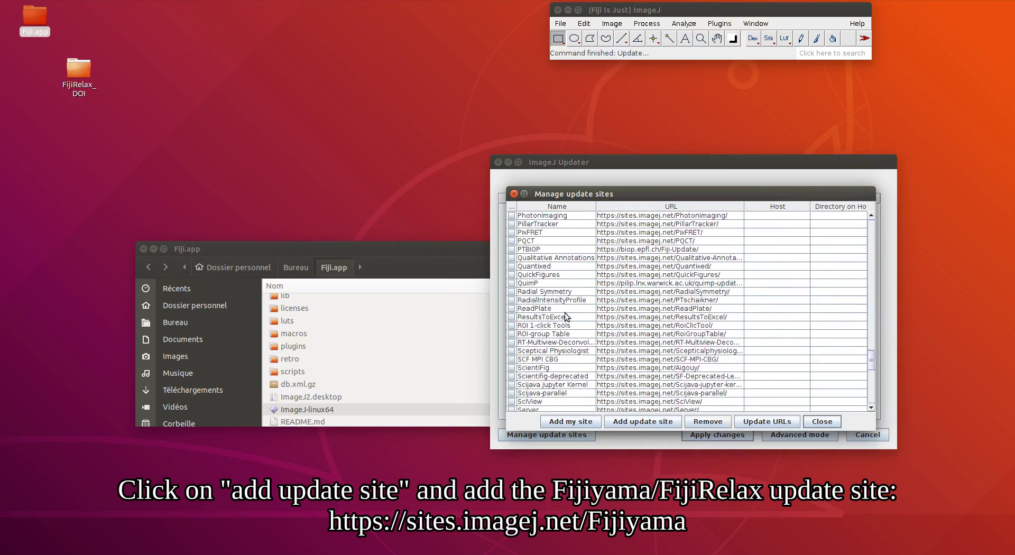
pyautogui.click(629, 421)
pyautogui.write('https:/')
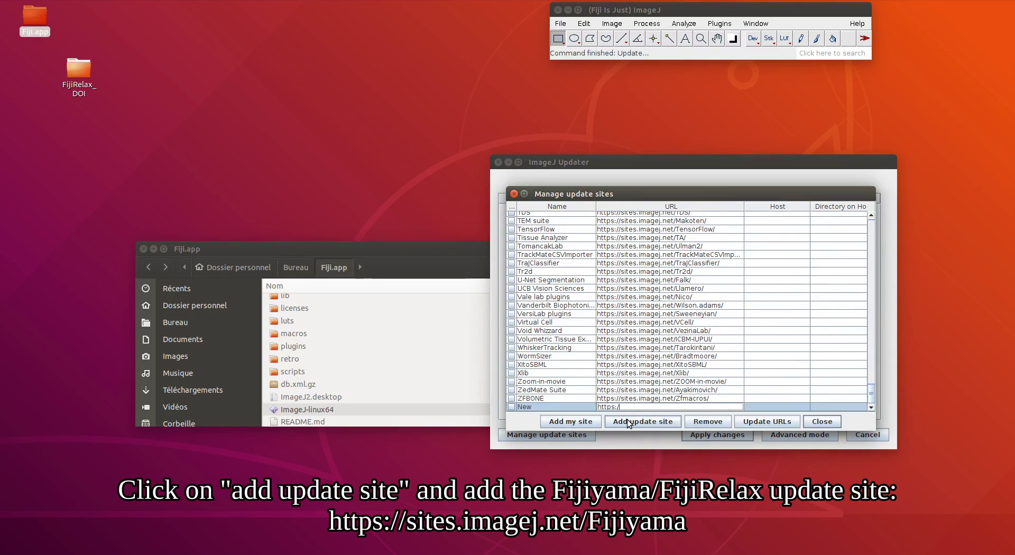
pyautogui.write('/sites.imagej.net/Fijiyama')
pyautogui.press('Return')
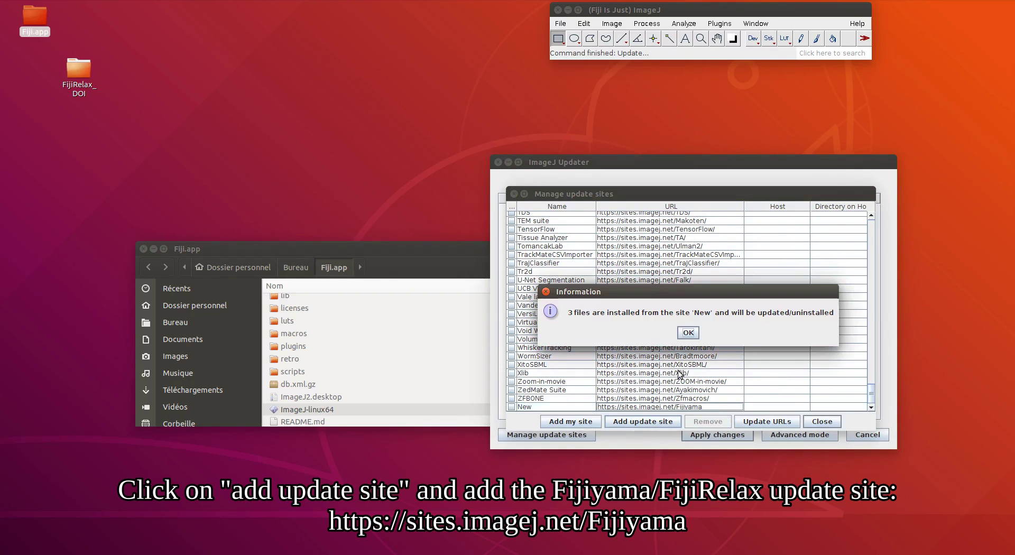
pyautogui.click(692, 332)
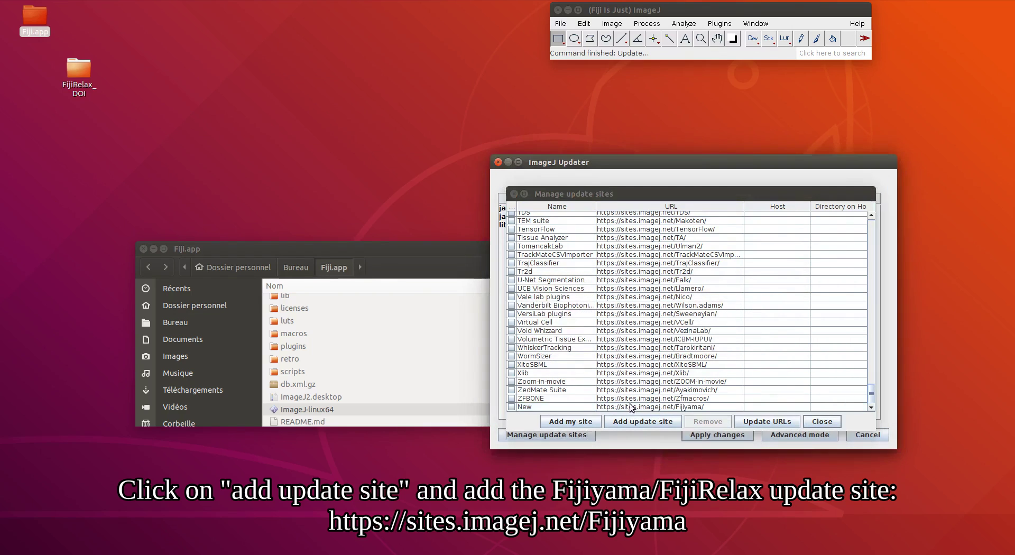
# Rename the newly added update site as Fijiyama_and_FijiRelax and enable it
pyautogui.doubleClick(564, 406)
pyautogui.press('BackSpace')
pyautogui.press('BackSpace')
pyautogui.press('BackSpace')
pyautogui.write('Fijiyama_and_FijiRelax')
pyautogui.press('Tab')
pyautogui.click(510, 407)
pyautogui.click(688, 332)
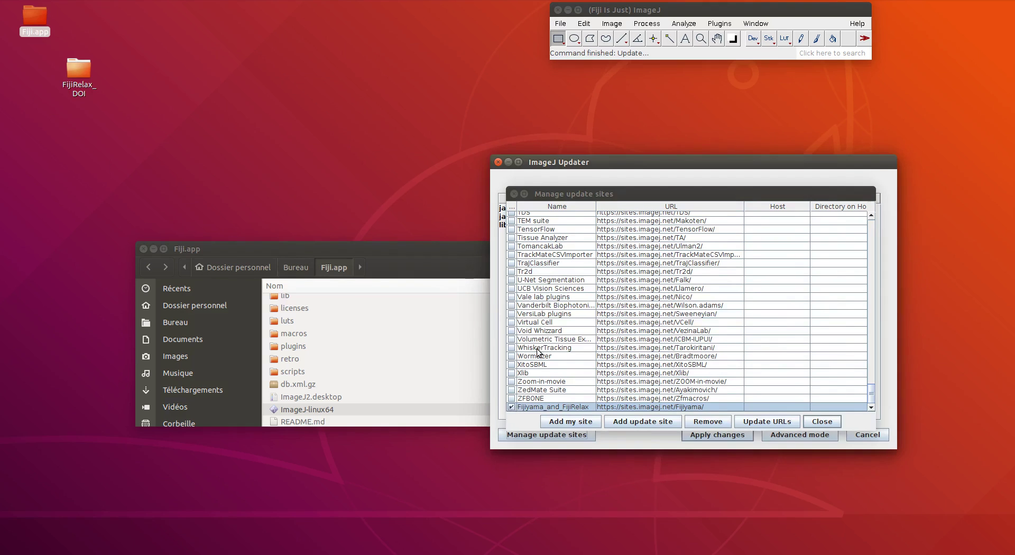
pyautogui.scroll(12, 549, 370)
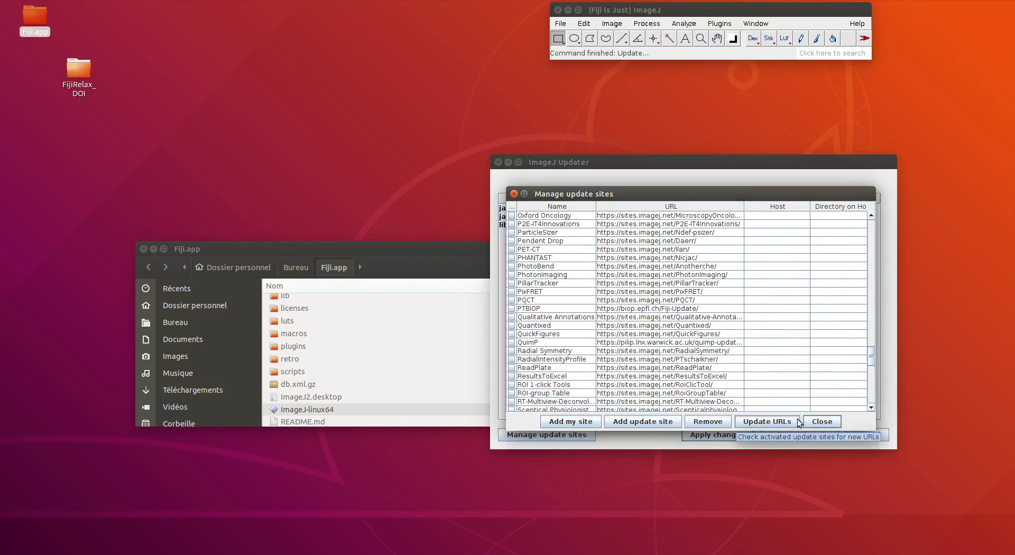
# Close the update sites manager and apply the changes to install the listed FijiRelax, Fijiyama and ImageJ-ITK files
pyautogui.scroll(-12, 744, 350)
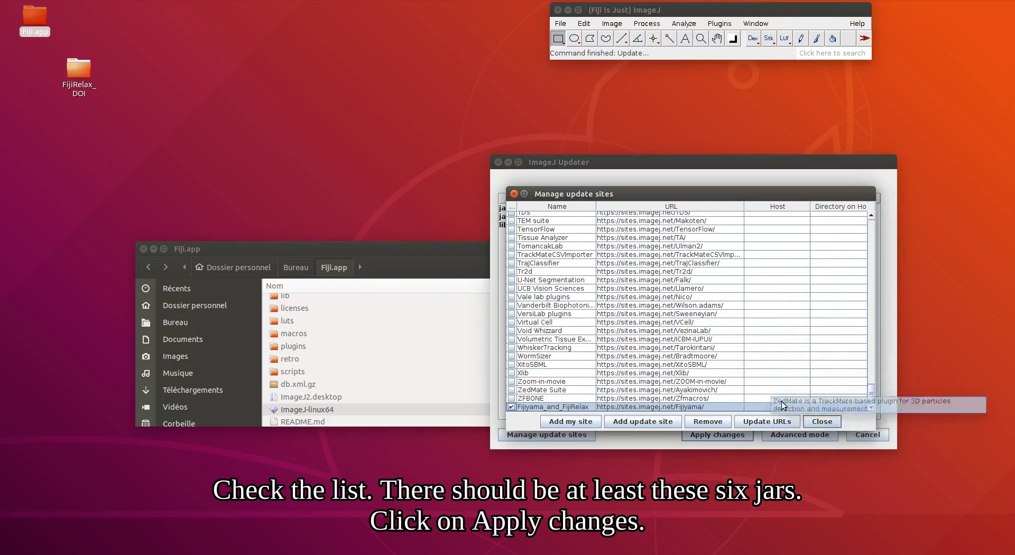
pyautogui.click(822, 421)
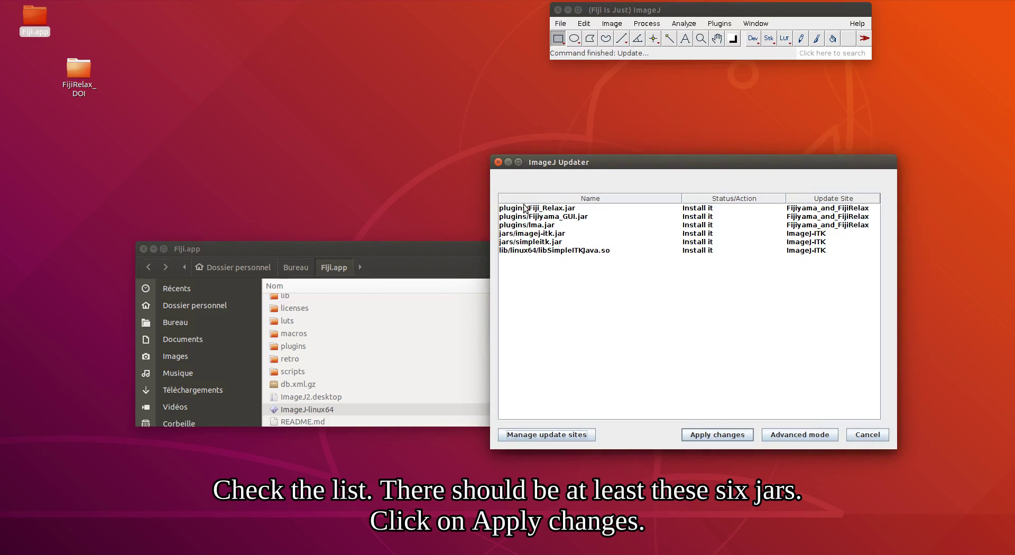
pyautogui.click(727, 436)
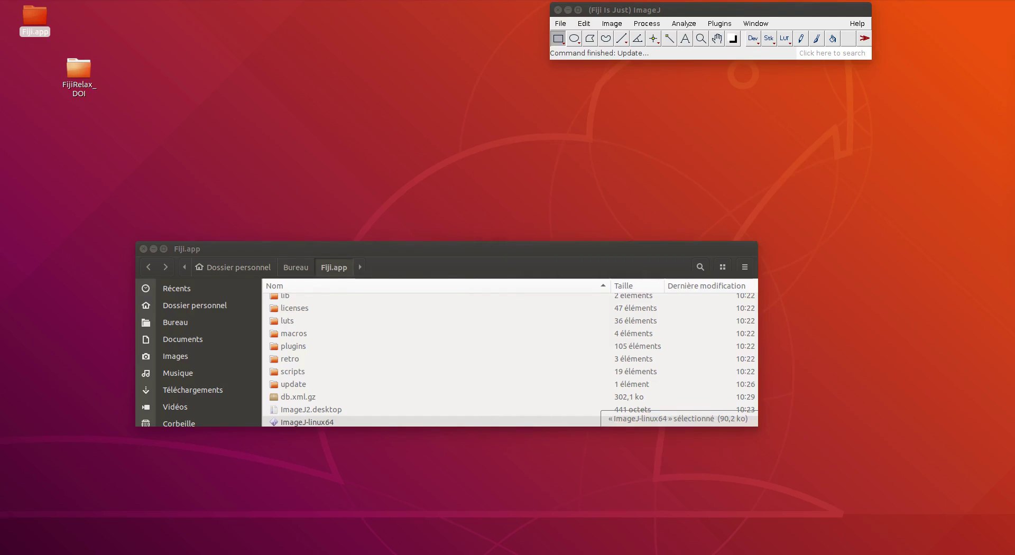
# Restart Fiji from the Fiji.app folder and close the folder window
pyautogui.click(557, 10)
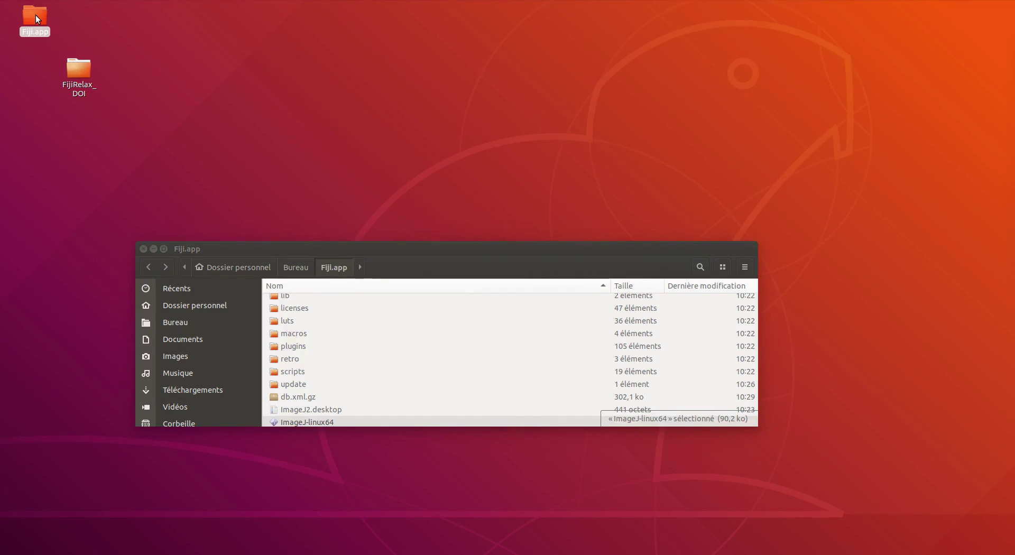
pyautogui.click(394, 417)
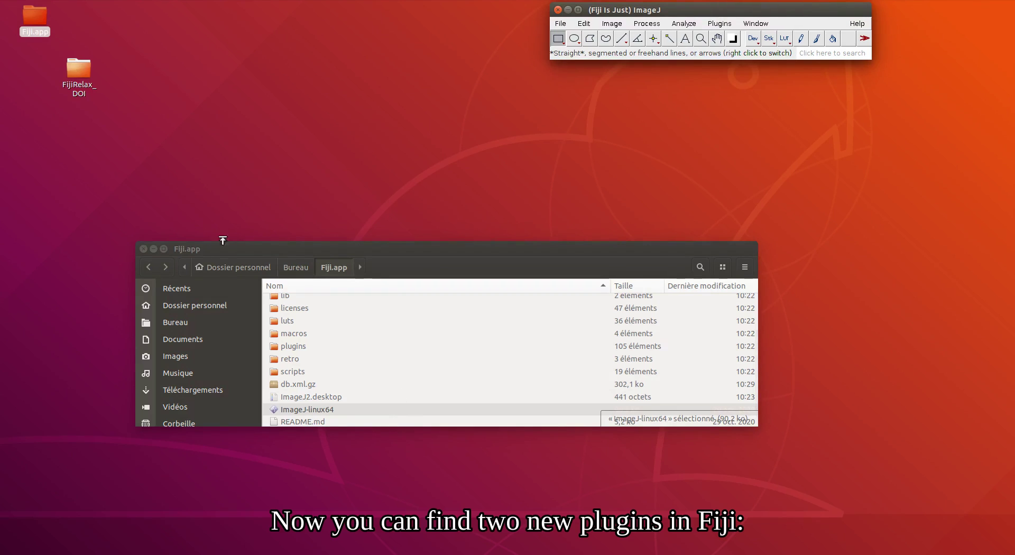
pyautogui.click(144, 248)
# Locate Fijiyama among the registration plugins, start FijiRelax from the analysis plugins, and move its window clear of the main Fiji window
pyautogui.moveTo(701, 9); pyautogui.dragTo(295, 19)
pyautogui.click(315, 33)
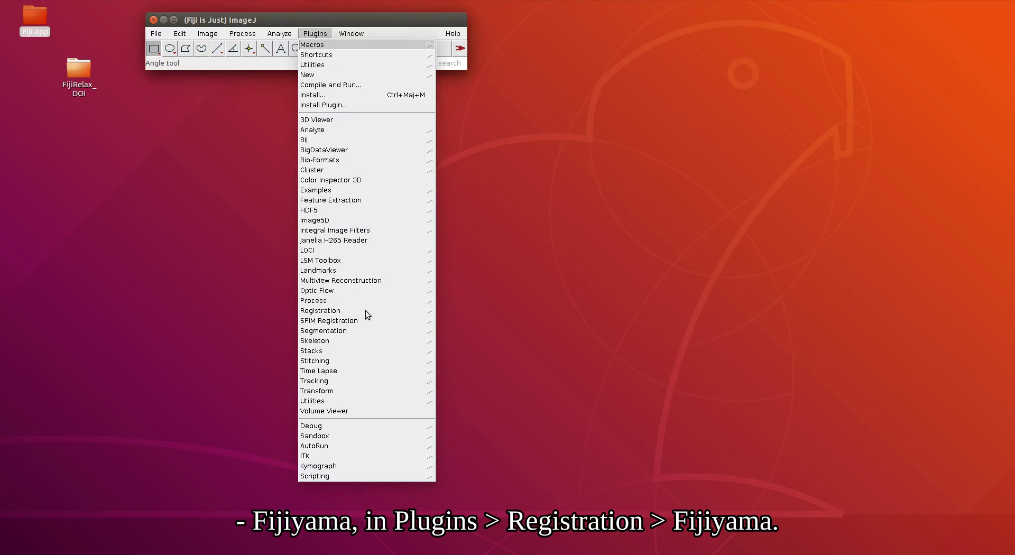
pyautogui.moveTo(364, 310)
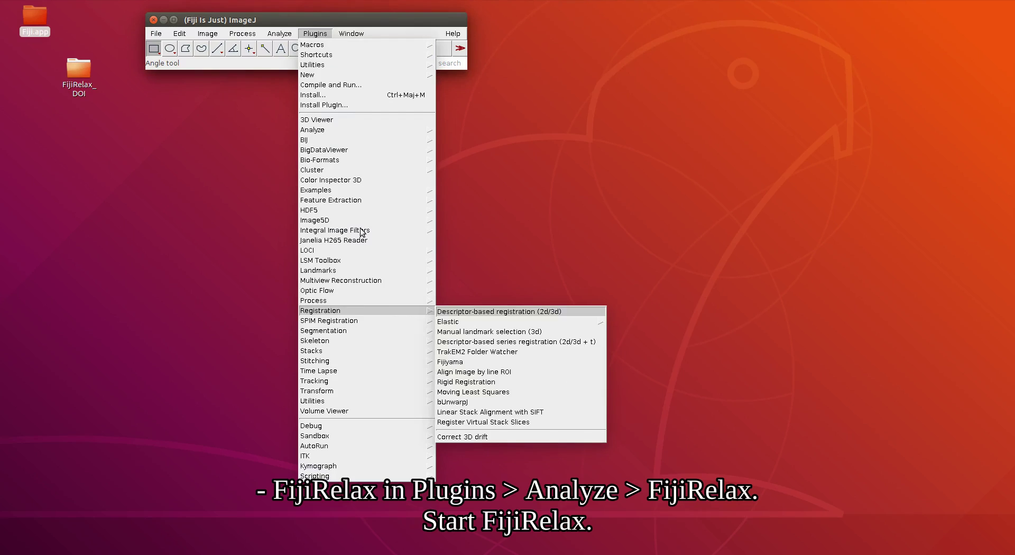
pyautogui.moveTo(386, 130)
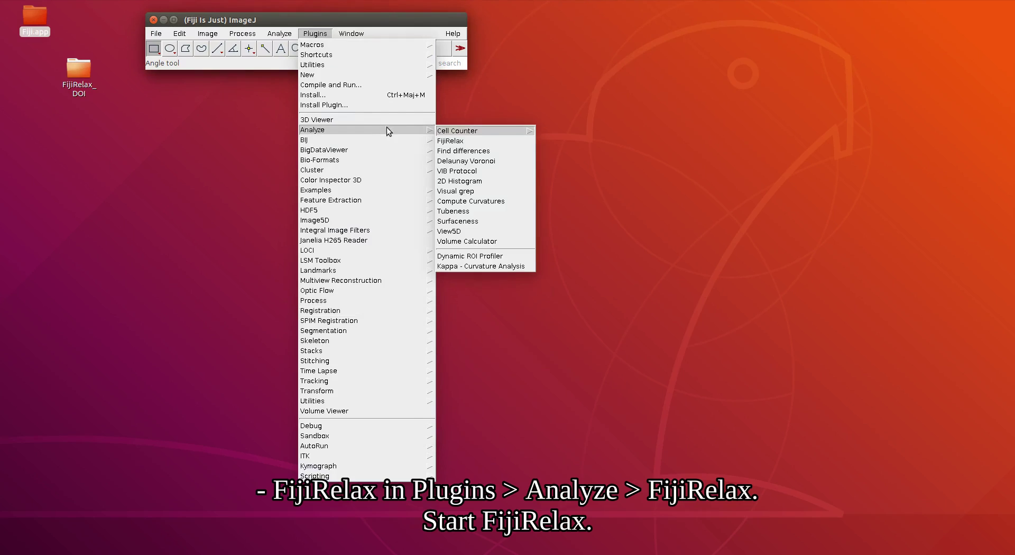
pyautogui.click(473, 140)
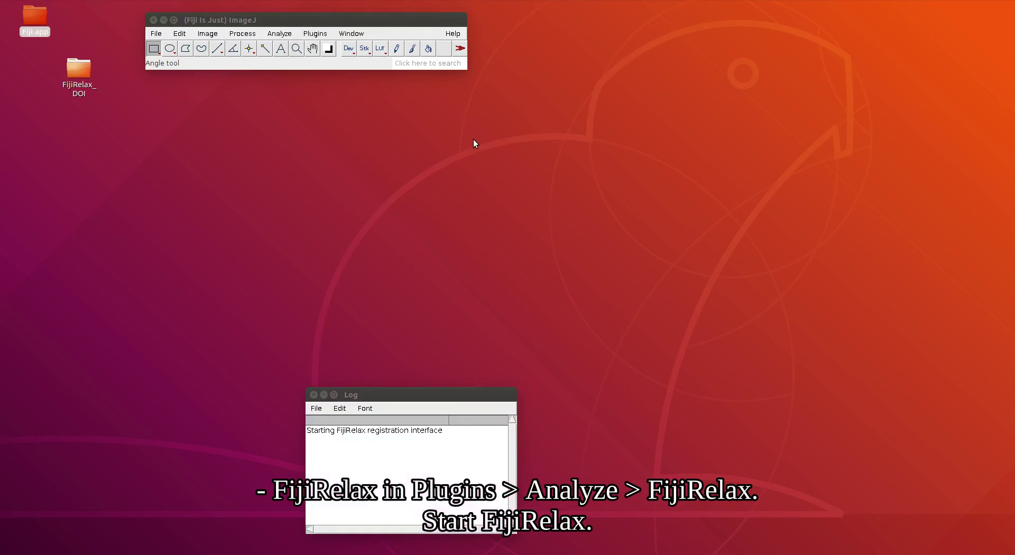
pyautogui.moveTo(736, 52); pyautogui.dragTo(669, 22)
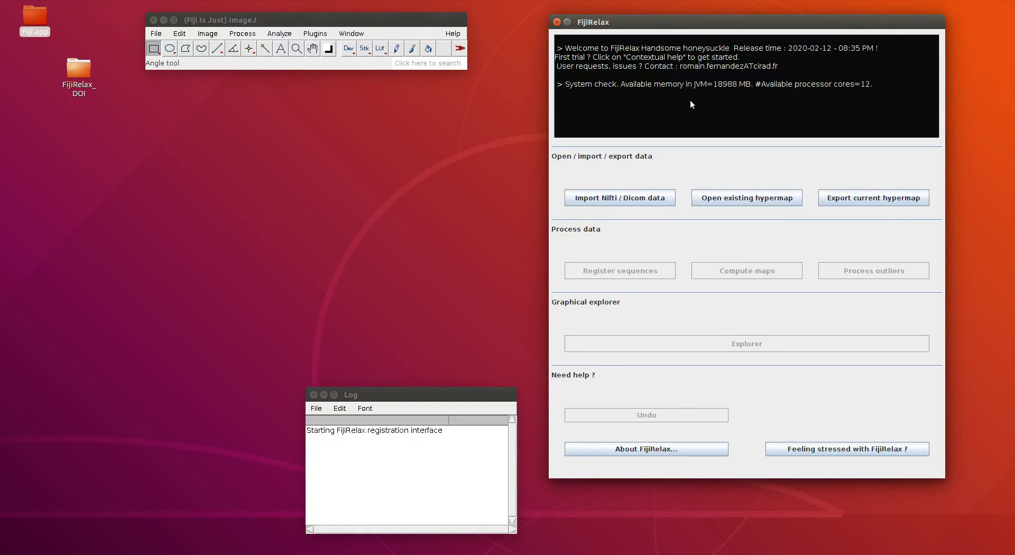
# Open the existing hypermap HyperMap_simulated_fantoms.tif from FijiRelax_DOI/Tutorial_01_First_steps/Input_data/Images
pyautogui.click(738, 200)
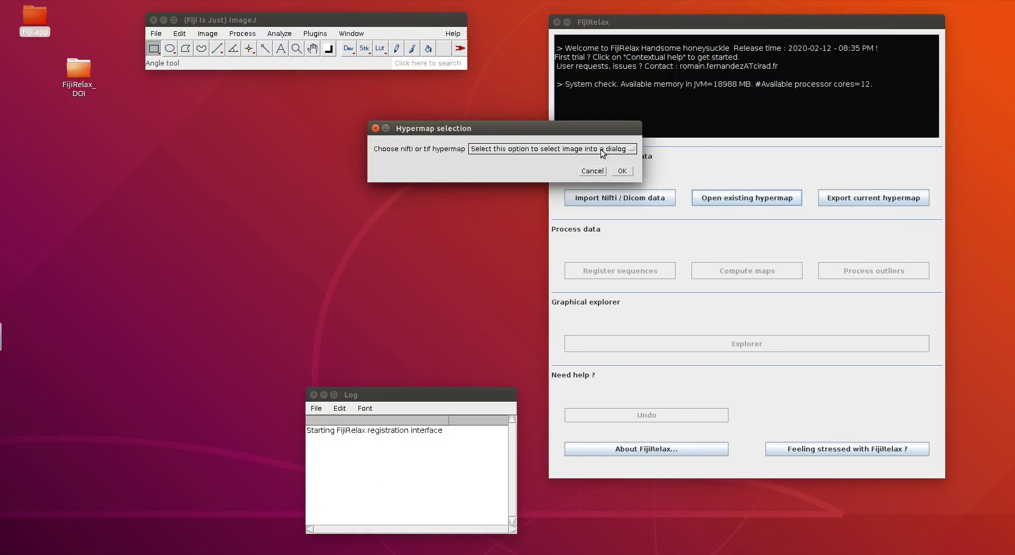
pyautogui.click(623, 173)
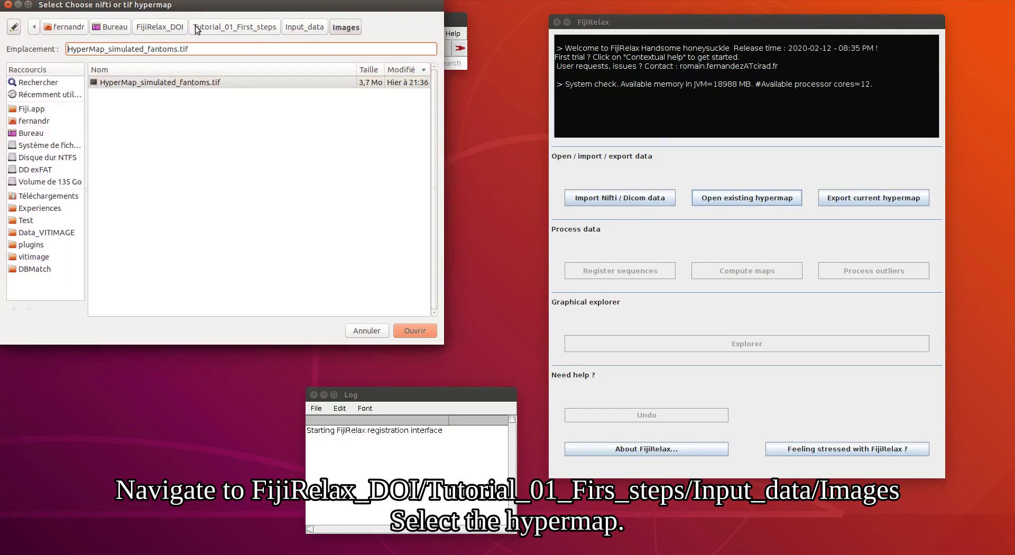
pyautogui.click(160, 27)
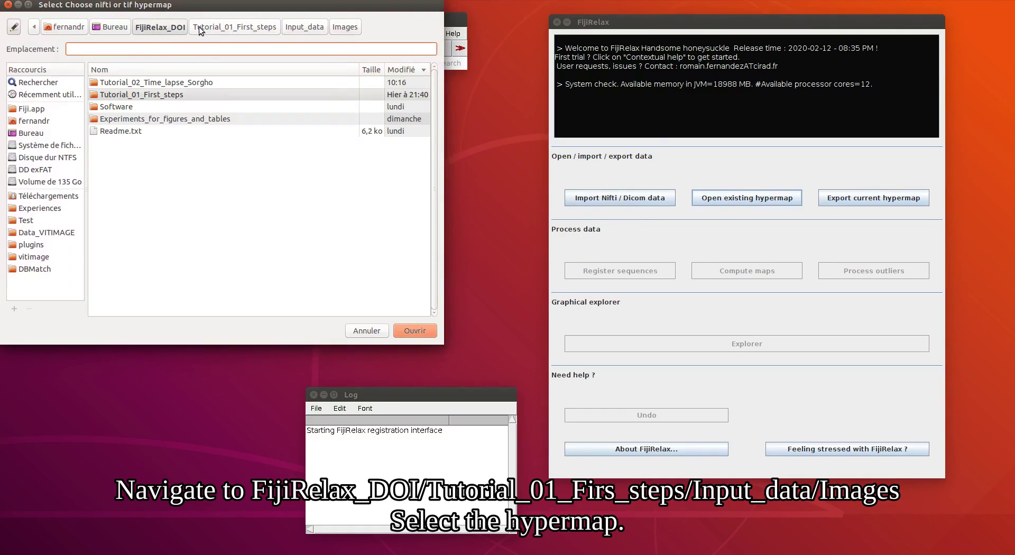
pyautogui.doubleClick(175, 95)
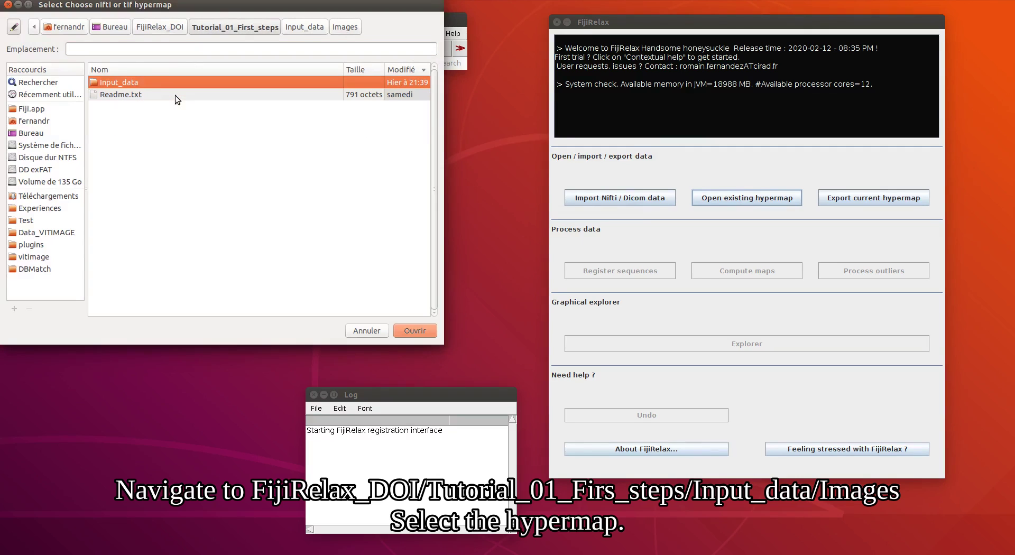
pyautogui.doubleClick(142, 82)
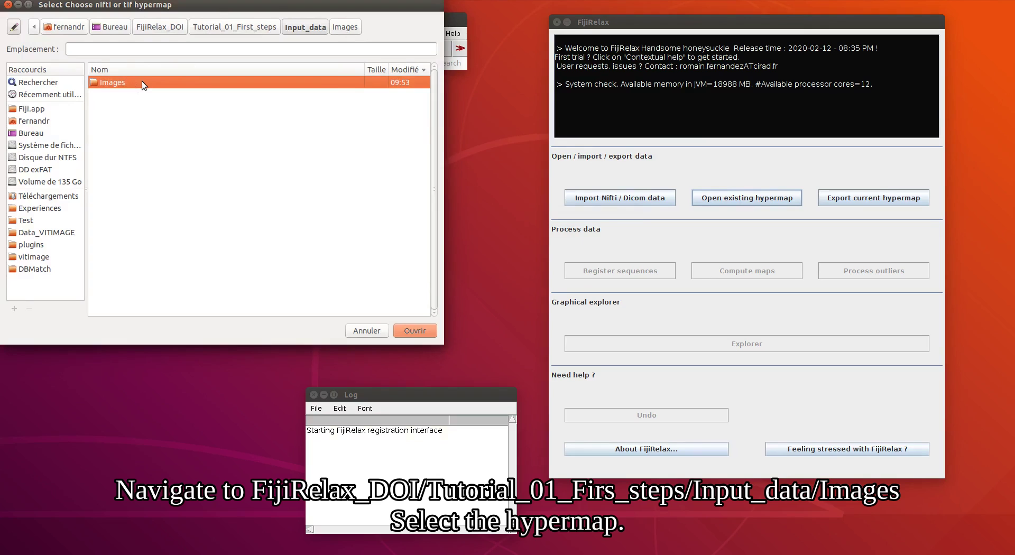
pyautogui.doubleClick(144, 82)
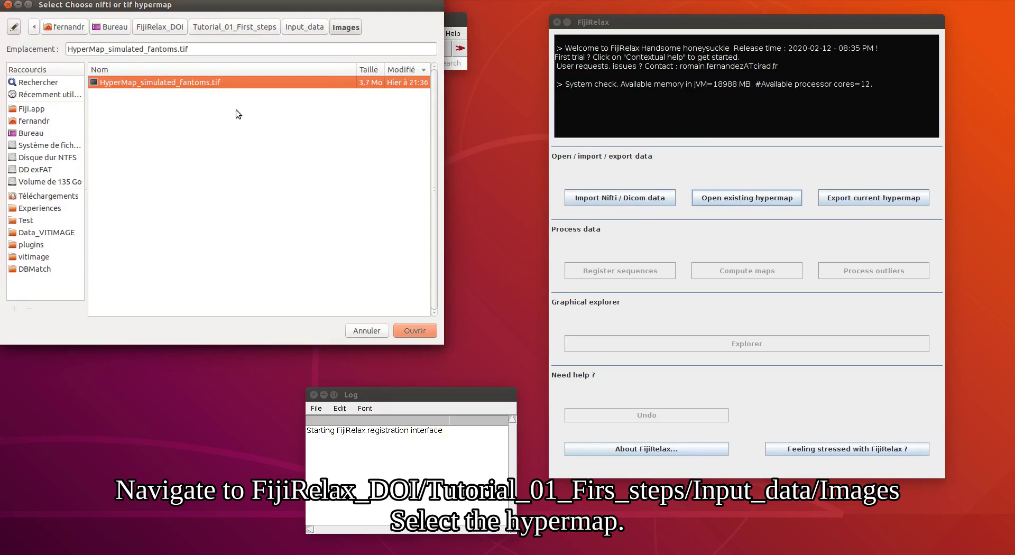
pyautogui.click(417, 328)
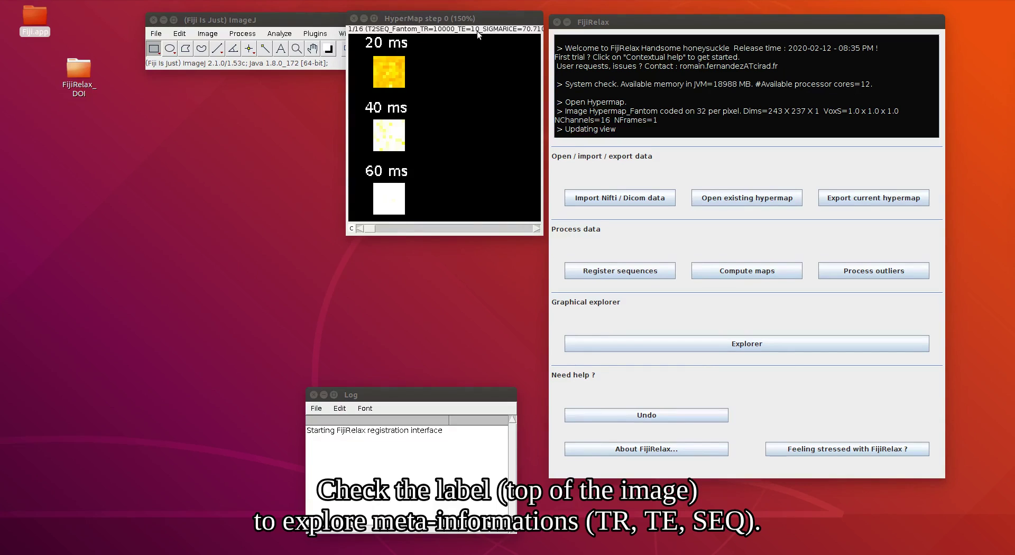
# Check the hypermap's channel labels and compute its maps with Simplex fitting, Rice fit, all echoes and automatic mask building at 4 sigma
pyautogui.moveTo(368, 230); pyautogui.dragTo(432, 228)
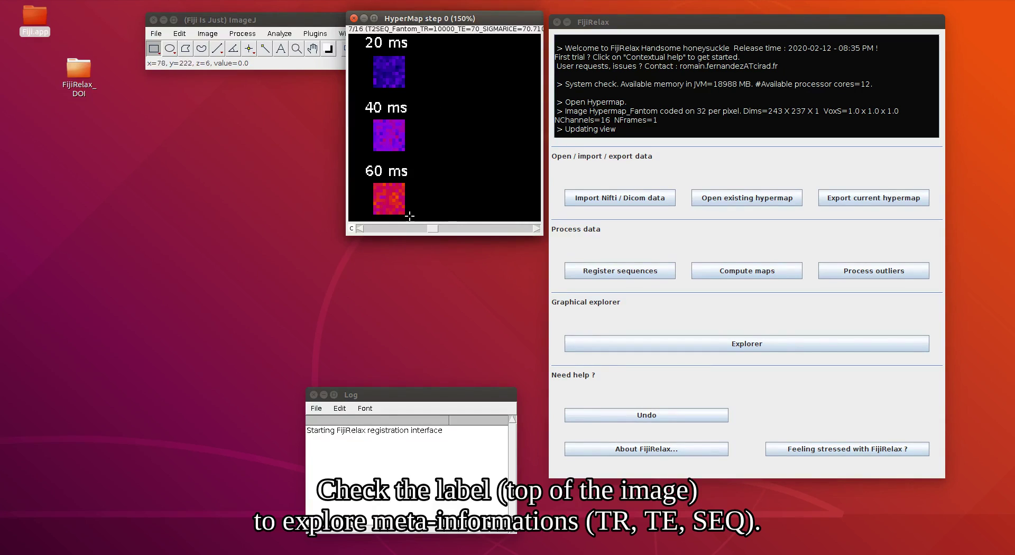
pyautogui.moveTo(432, 227); pyautogui.dragTo(380, 230)
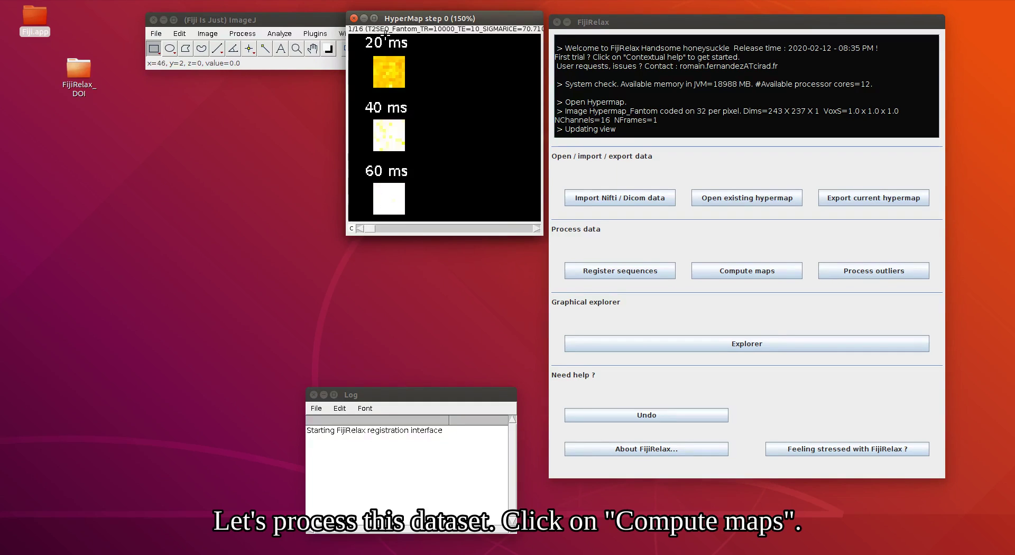
pyautogui.click(732, 273)
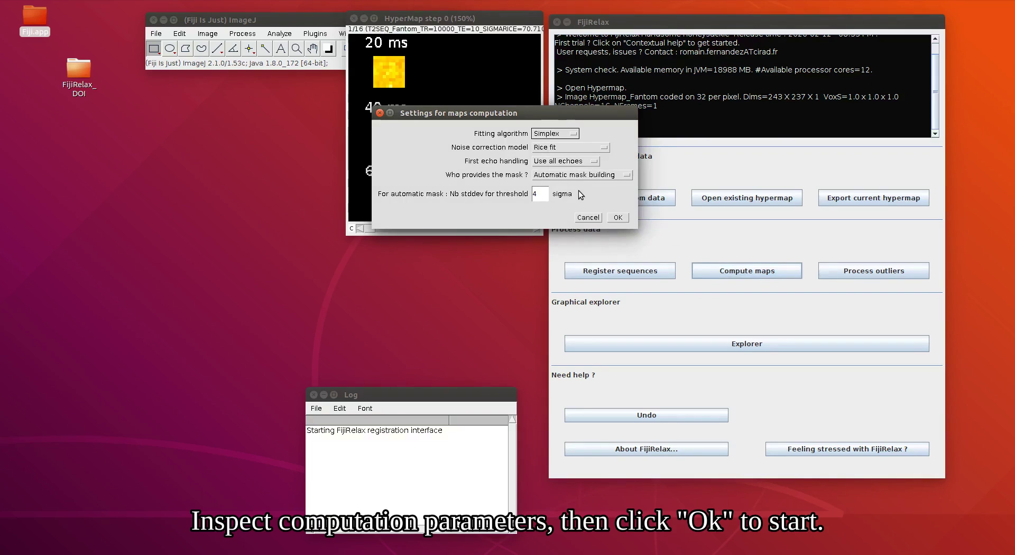
pyautogui.click(625, 219)
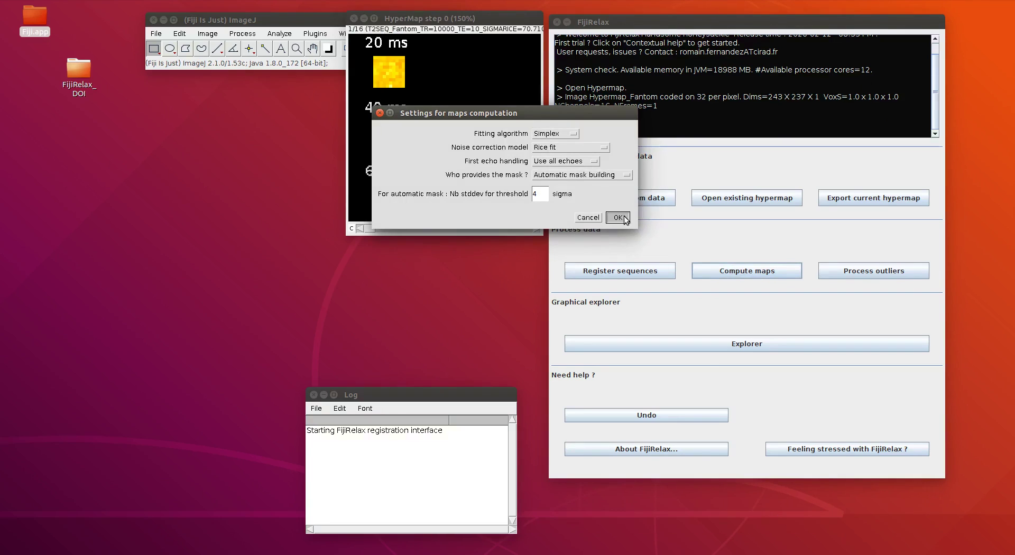
pyautogui.click(618, 218)
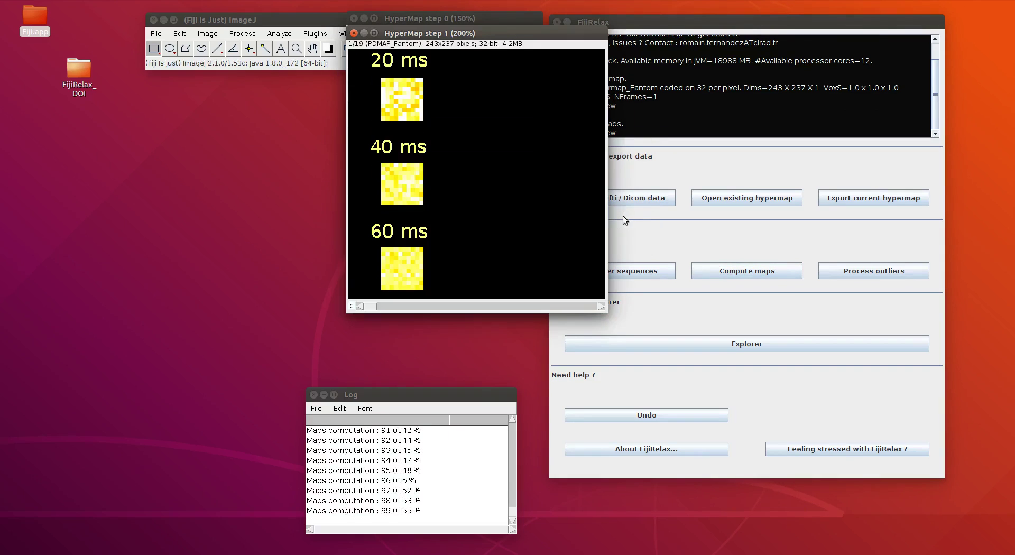
# Inspect the proton density, T2 and mask map channels of the updated hypermap, ending on the T2 map
pyautogui.moveTo(522, 31); pyautogui.dragTo(478, 42)
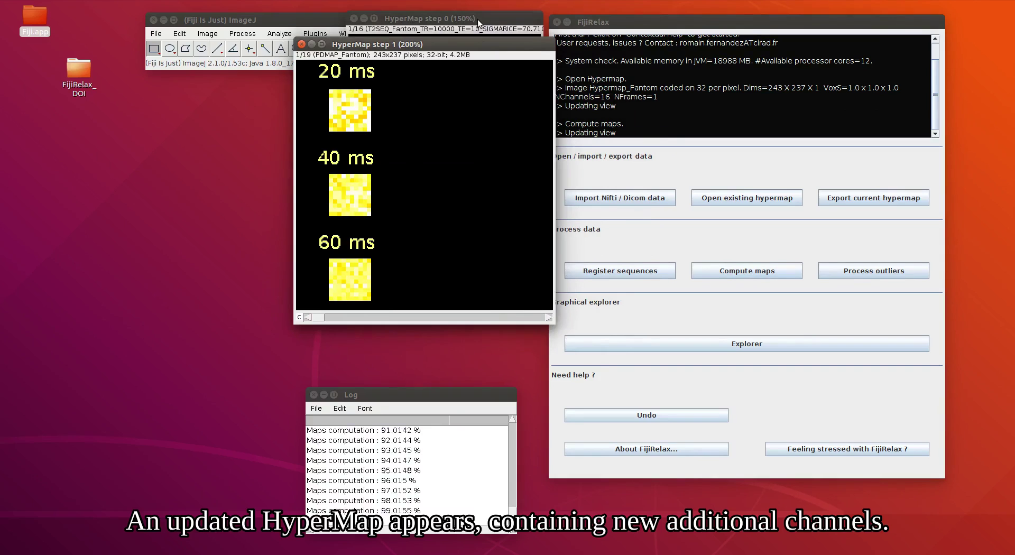
pyautogui.click(478, 27)
pyautogui.click(331, 87)
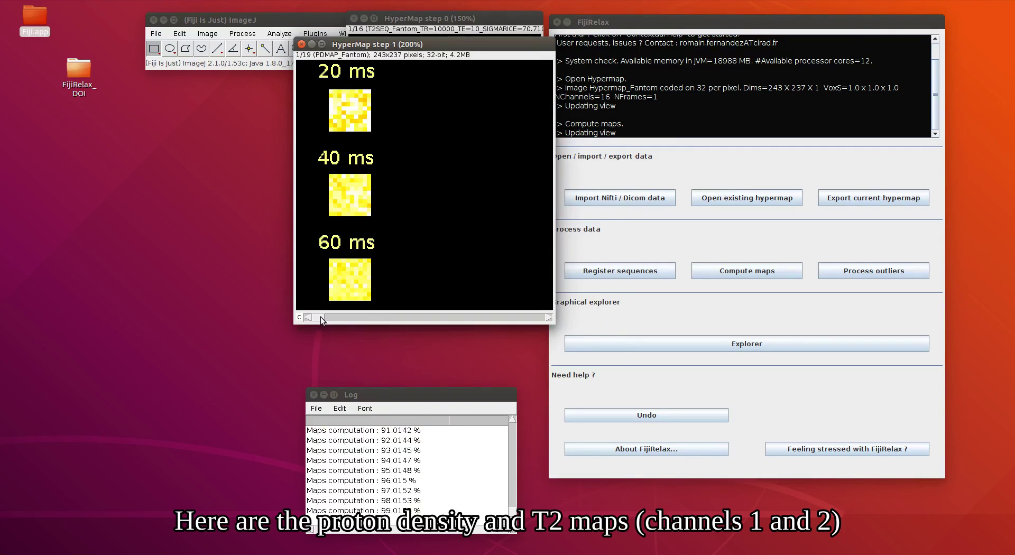
pyautogui.moveTo(320, 316); pyautogui.dragTo(335, 316)
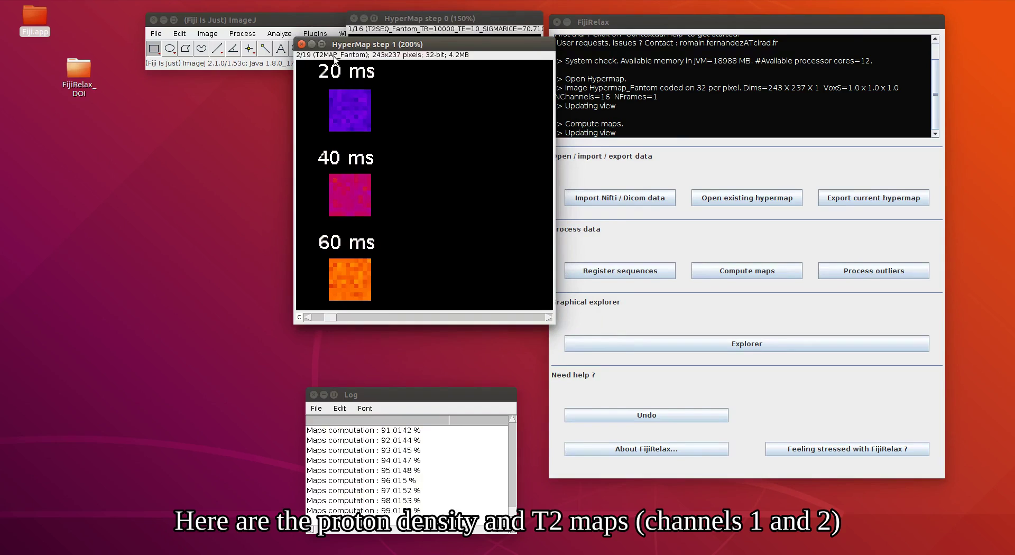
pyautogui.moveTo(336, 316); pyautogui.dragTo(350, 316)
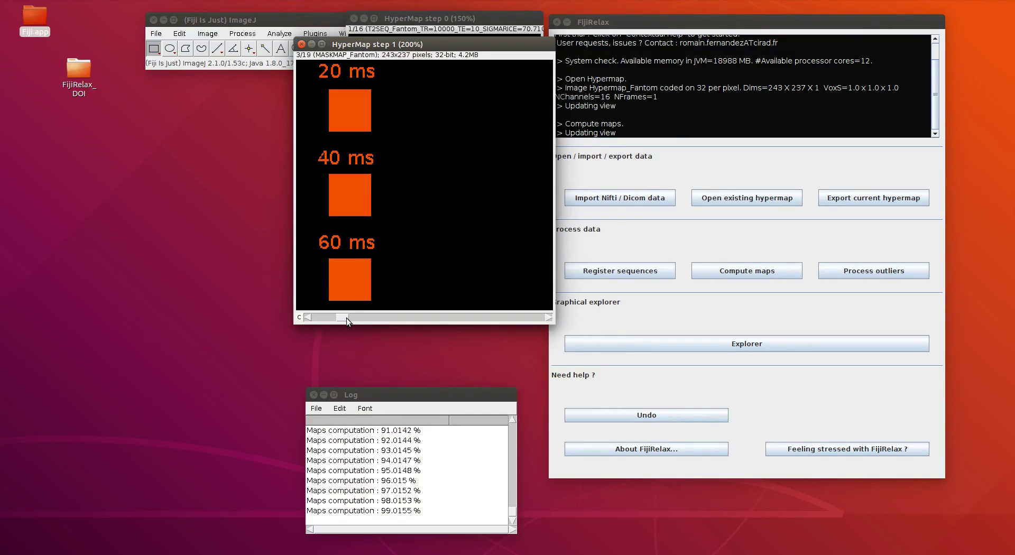
pyautogui.moveTo(347, 317)
pyautogui.mouseDown()
pyautogui.moveTo(544, 317)
pyautogui.moveTo(337, 316)
pyautogui.mouseUp()
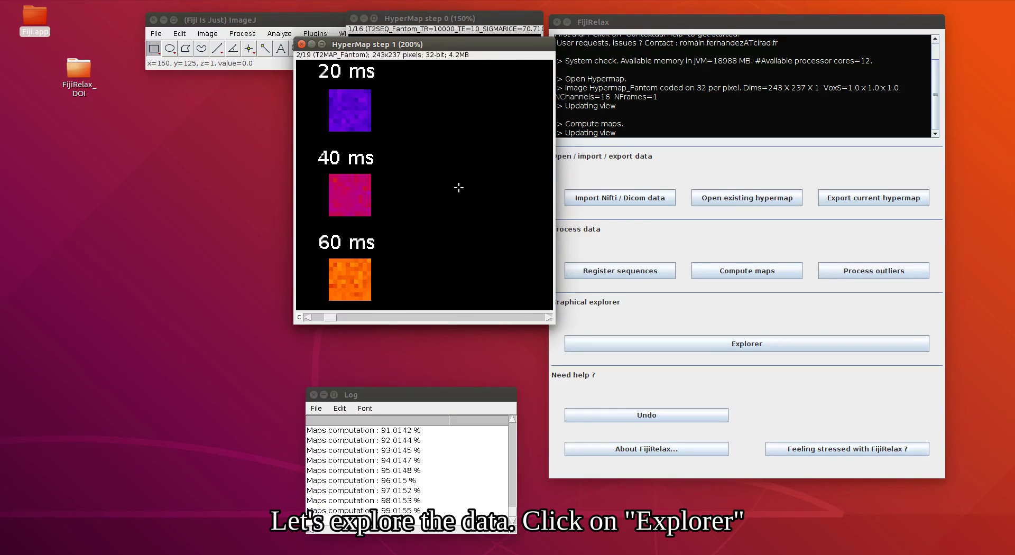
# Open the curve explorer for the computed hypermap and dismiss its help summary
pyautogui.click(747, 344)
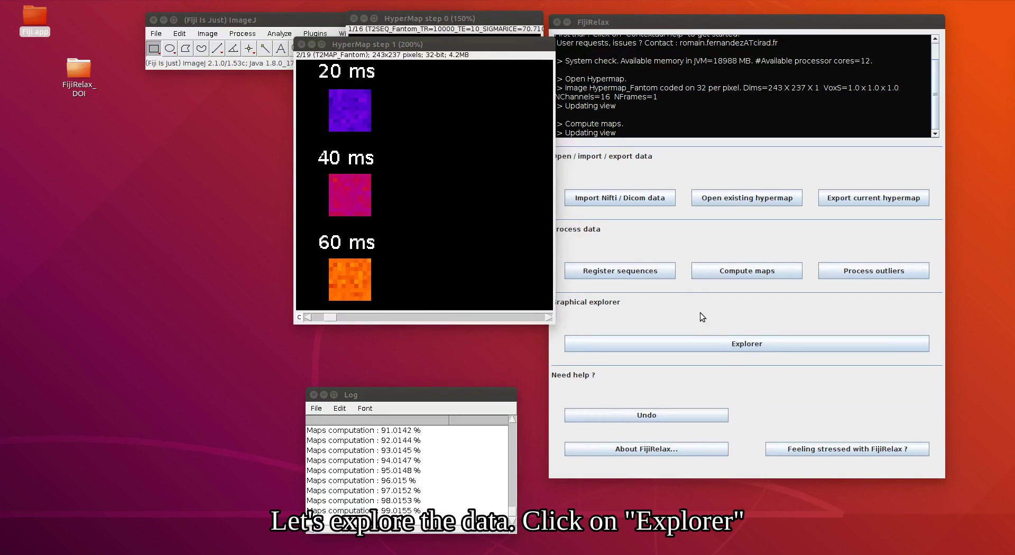
pyautogui.click(716, 343)
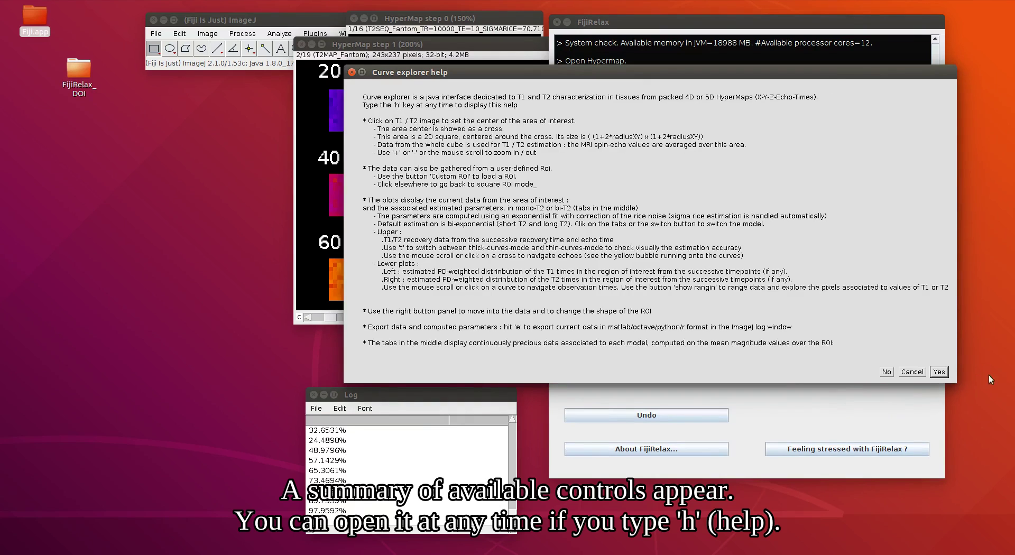
pyautogui.click(940, 372)
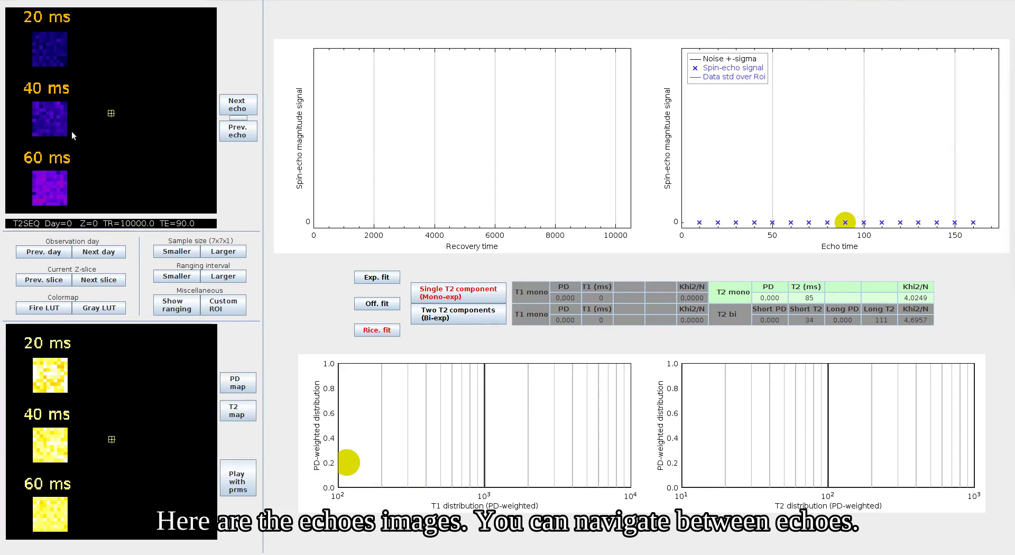
# Browse the echo images forward and backward in the curve explorer, ending at TE=70
pyautogui.click(238, 107)
pyautogui.click(238, 107)
pyautogui.click(238, 108)
pyautogui.click(238, 108)
pyautogui.click(237, 108)
pyautogui.click(237, 107)
pyautogui.click(238, 132)
pyautogui.click(238, 132)
pyautogui.click(239, 132)
pyautogui.click(238, 132)
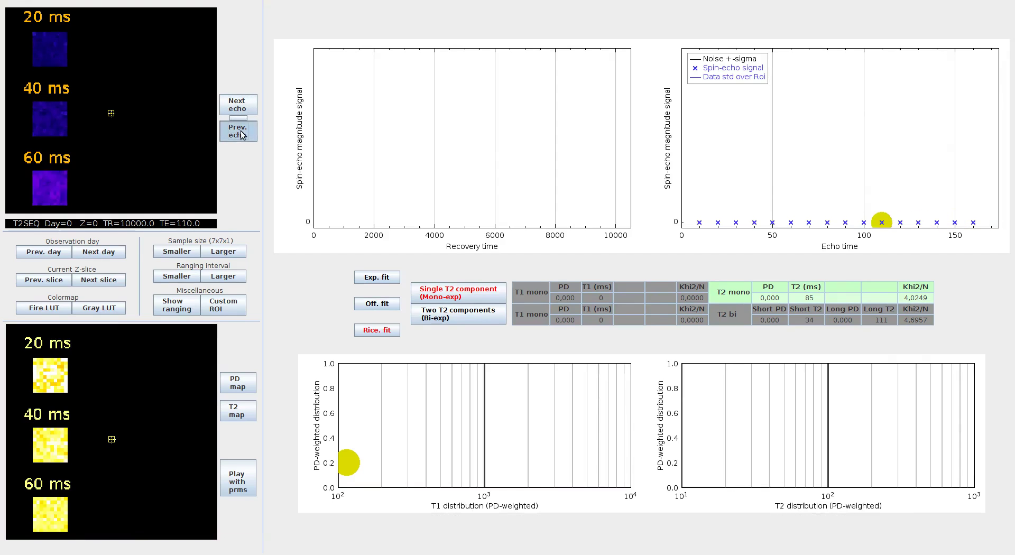
pyautogui.click(239, 132)
pyautogui.click(239, 132)
pyautogui.click(238, 132)
pyautogui.click(239, 132)
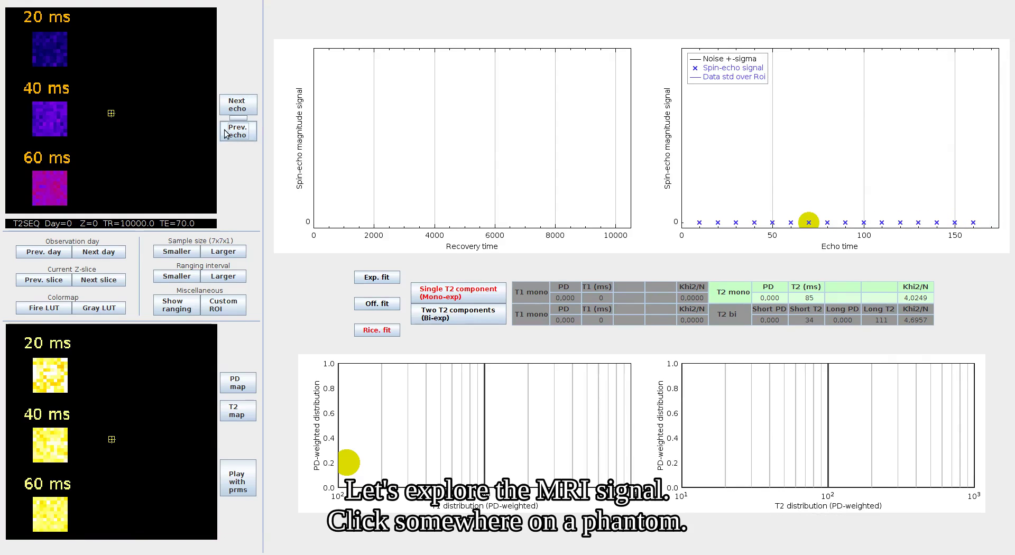
# Set the area of interest inside the 40 ms phantom and advance the displayed echo to TE=110
pyautogui.click(50, 116)
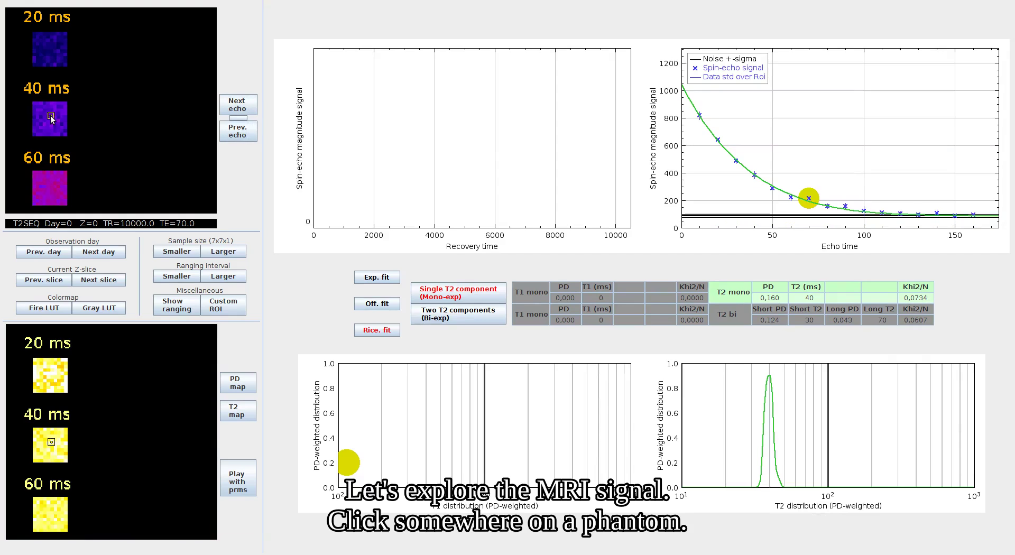
pyautogui.click(238, 104)
pyautogui.click(237, 104)
pyautogui.click(238, 105)
pyautogui.click(238, 104)
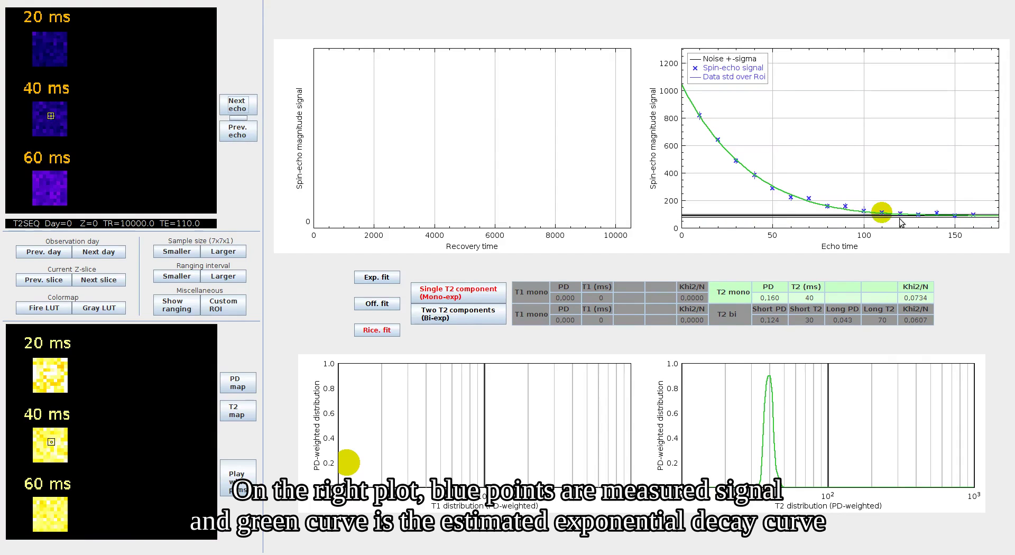
# Step through the echoes on the spin-echo signal plot to compare the measured points with the fitted decay curve
pyautogui.press('Left')
pyautogui.press('Left')
pyautogui.press('Left')
pyautogui.press('Left')
pyautogui.press('Left')
pyautogui.press('Left')
pyautogui.press('Left')
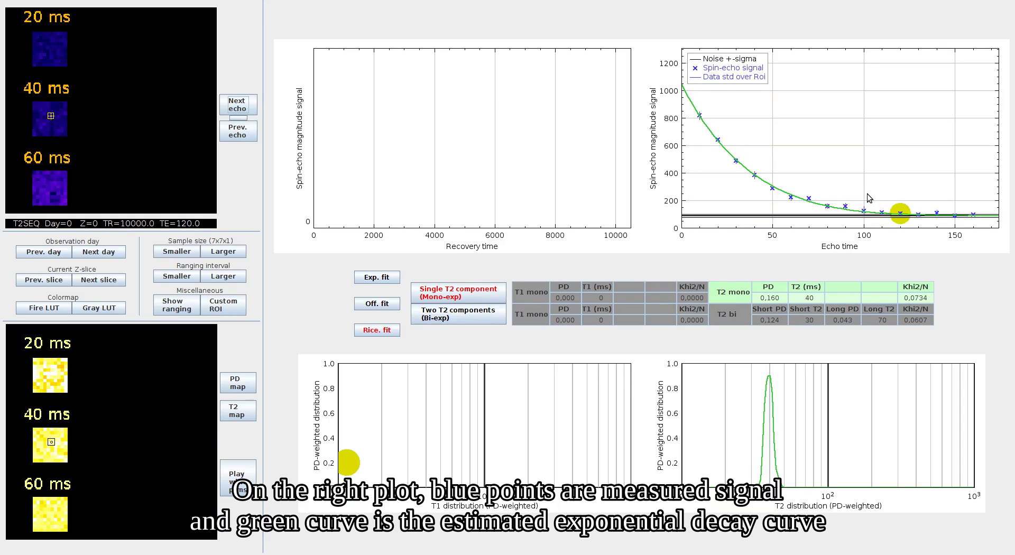
# Move back and forth through the echoes on the decay curve to examine the corresponding echo images
pyautogui.press('Left')
pyautogui.press('Left')
pyautogui.press('Left')
pyautogui.press('Right')
pyautogui.press('Right')
pyautogui.press('Right')
pyautogui.press('Right')
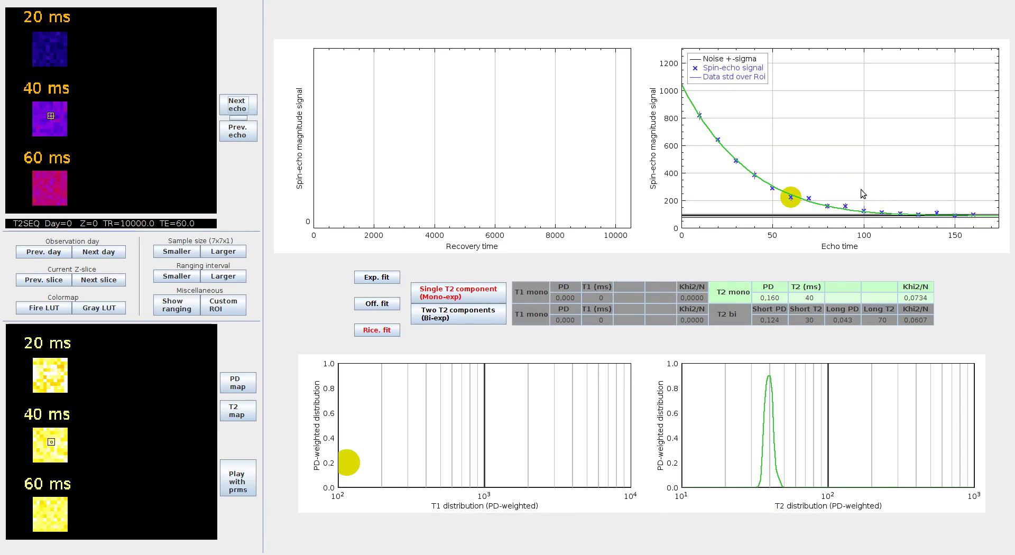
pyautogui.press('Left')
pyautogui.press('Left')
pyautogui.press('Left')
pyautogui.press('Left')
# Select the TE=90 and TE=50 measured points on the decay curve in turn, and display the T2 map
pyautogui.click(843, 208)
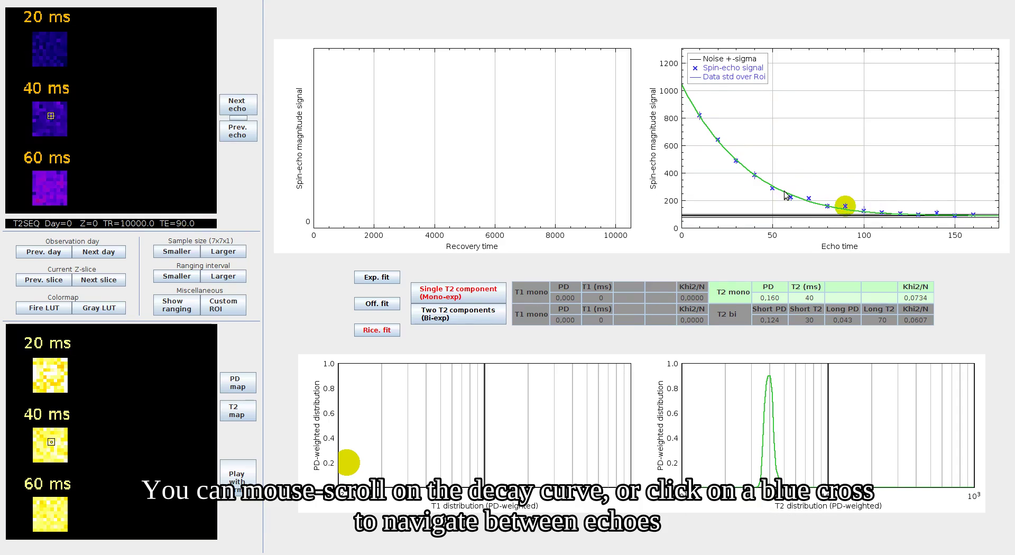
pyautogui.click(772, 188)
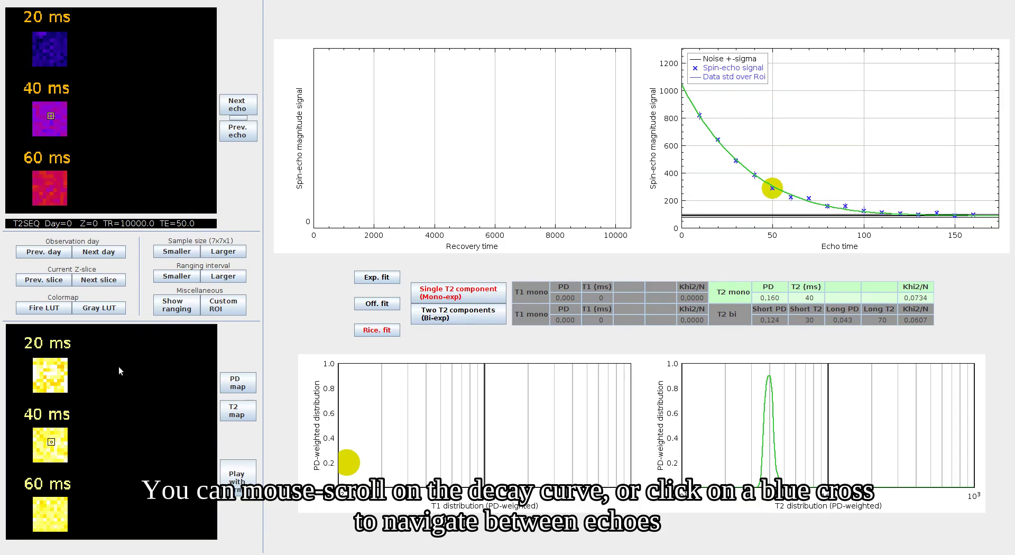
pyautogui.click(236, 413)
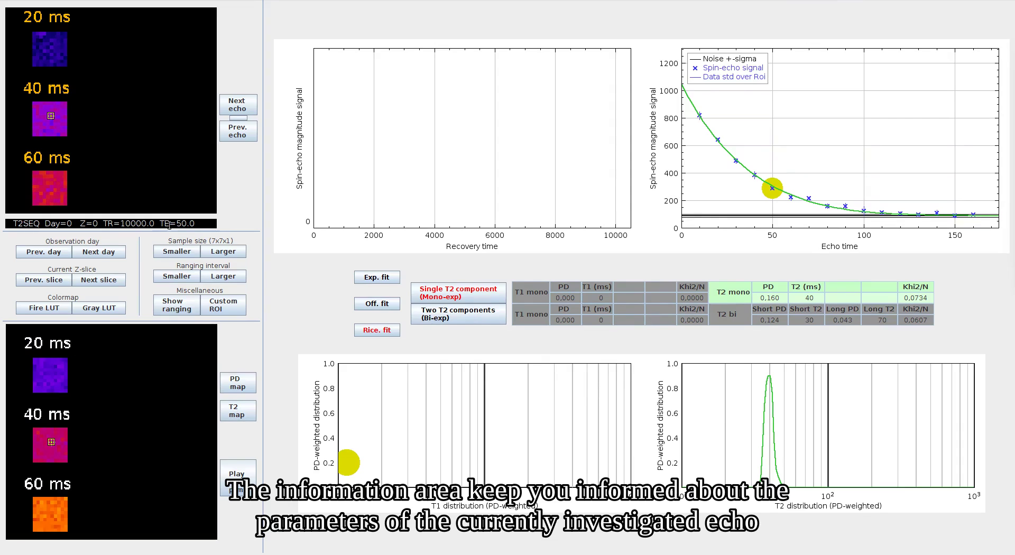
# Advance the displayed image by three echoes and return to TE=50 to examine the echo parameters in the information area
pyautogui.click(238, 105)
pyautogui.click(238, 105)
pyautogui.click(238, 105)
pyautogui.click(247, 133)
pyautogui.click(246, 133)
pyautogui.click(246, 133)
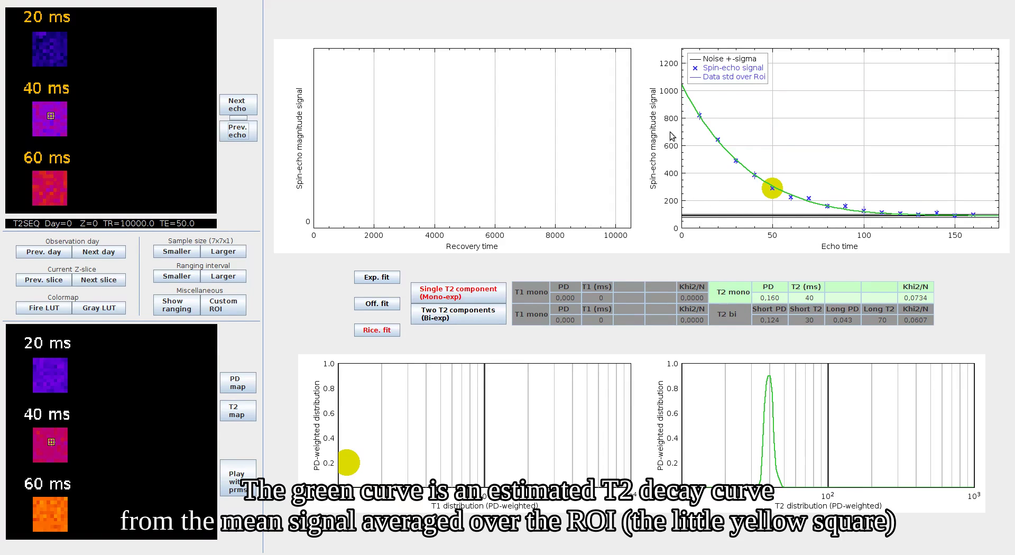
# Enlarge the sample size in the 40 ms phantom to 17x17x1 to examine the effect on the averaged signal
pyautogui.scroll(2, 50, 115)
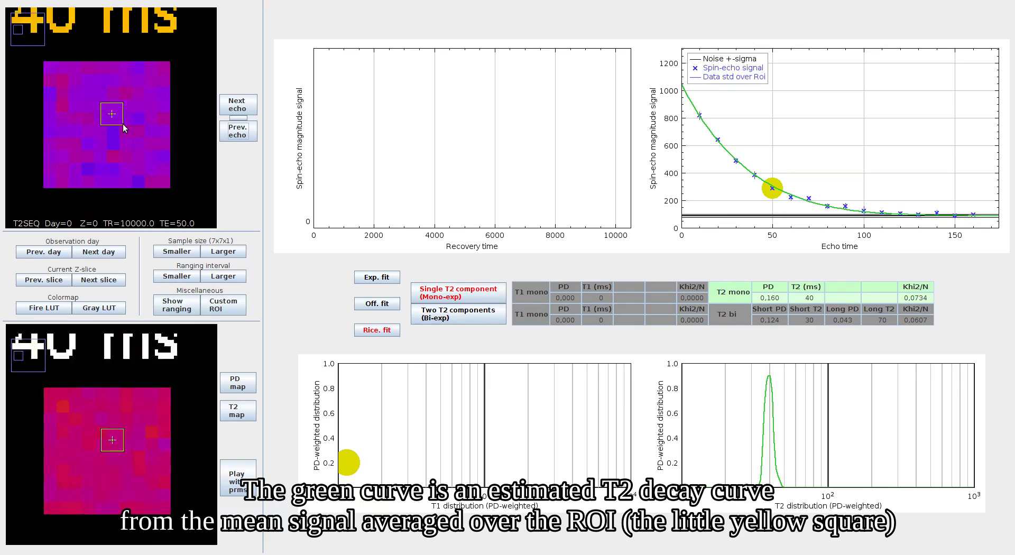
pyautogui.scroll(2, 125, 129)
pyautogui.click(224, 251)
pyautogui.click(224, 251)
pyautogui.click(224, 252)
pyautogui.click(224, 252)
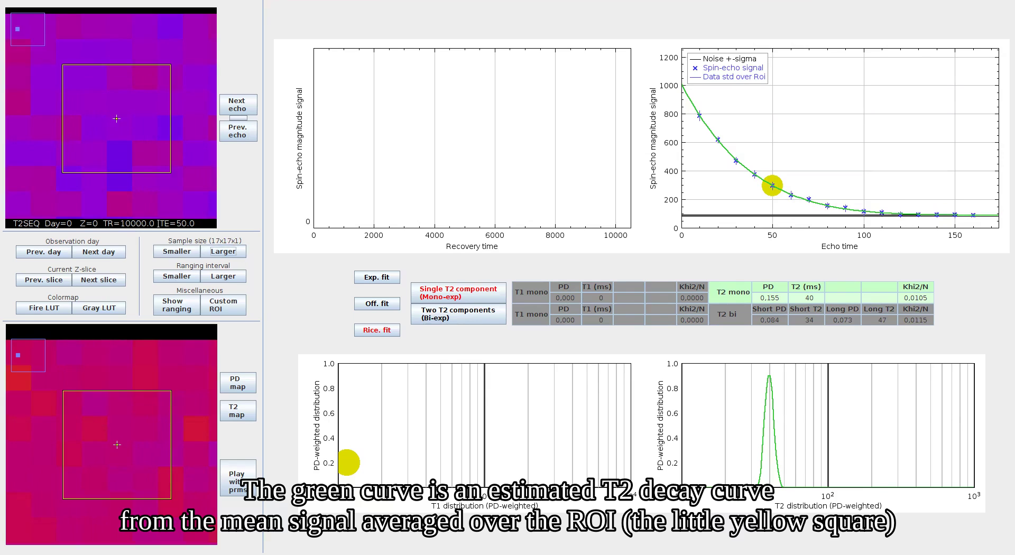
# Reduce the sample size to 1x1x1 to examine the noise in the spin-echo signal without averaging
pyautogui.click(177, 252)
pyautogui.click(177, 252)
pyautogui.click(176, 252)
pyautogui.click(177, 251)
pyautogui.click(176, 252)
pyautogui.click(176, 251)
pyautogui.click(177, 252)
pyautogui.click(177, 251)
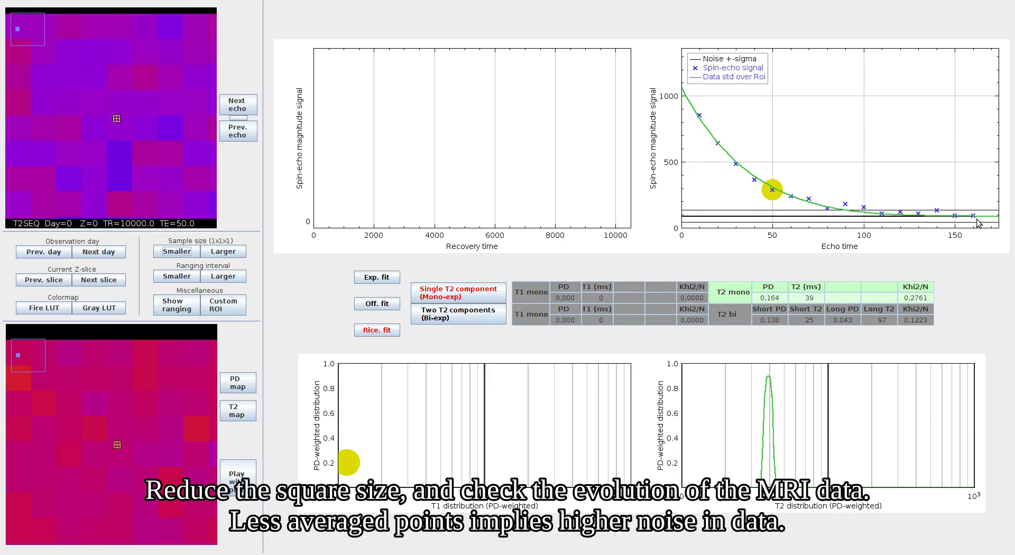
# Set the sample size in the 40 ms phantom to 11x11x1
pyautogui.click(216, 254)
pyautogui.click(215, 254)
pyautogui.click(215, 254)
pyautogui.click(215, 254)
pyautogui.click(215, 254)
pyautogui.click(215, 254)
pyautogui.click(215, 254)
pyautogui.click(177, 252)
pyautogui.click(176, 252)
pyautogui.scroll(-5, 144, 146)
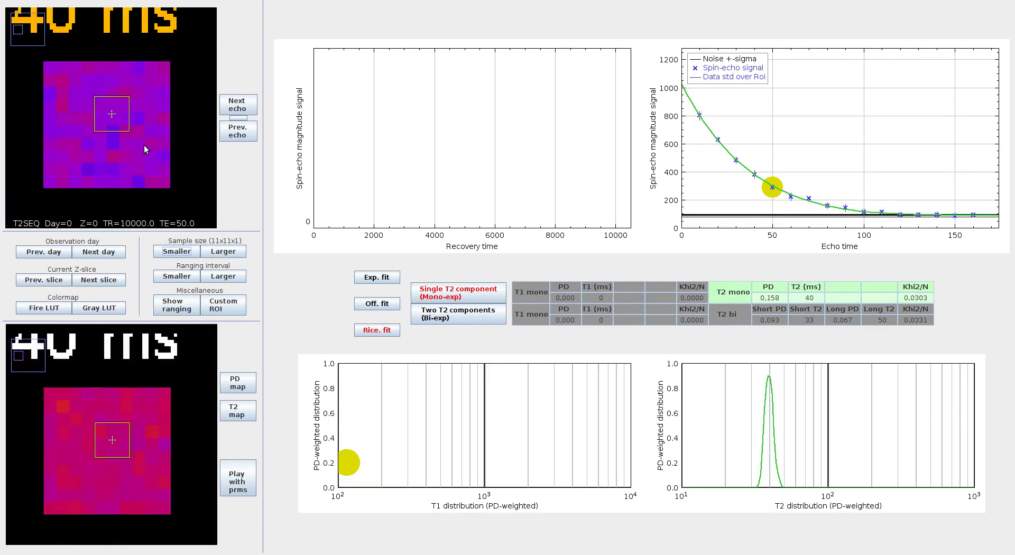